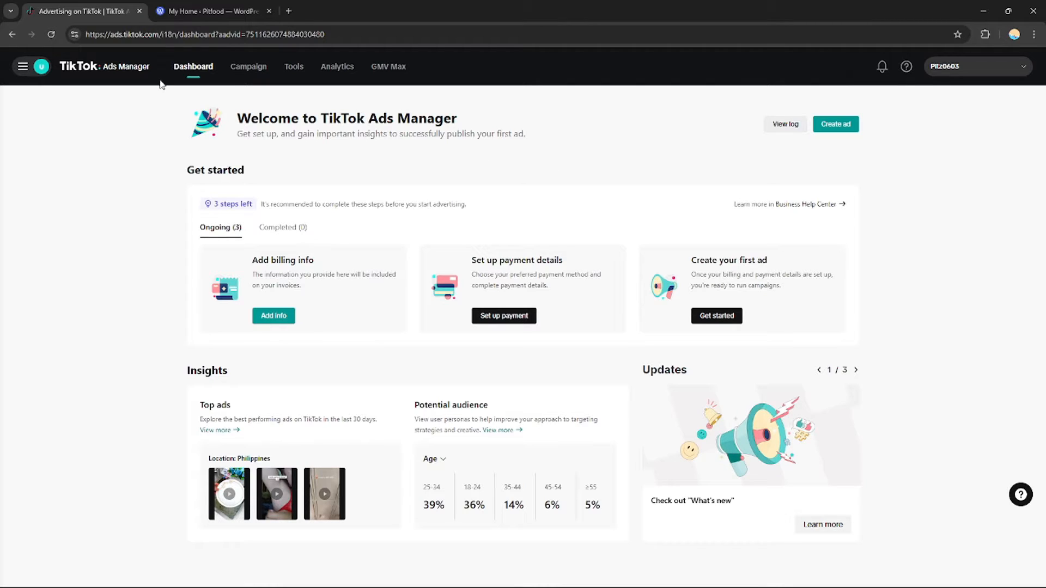
{"action": "left_click", "coordinate": [216, 9]}
{"action": "left_click", "coordinate": [81, 10]}
{"action": "left_click", "coordinate": [255, 66]}
{"action": "mouse_move", "coordinate": [300, 70]}
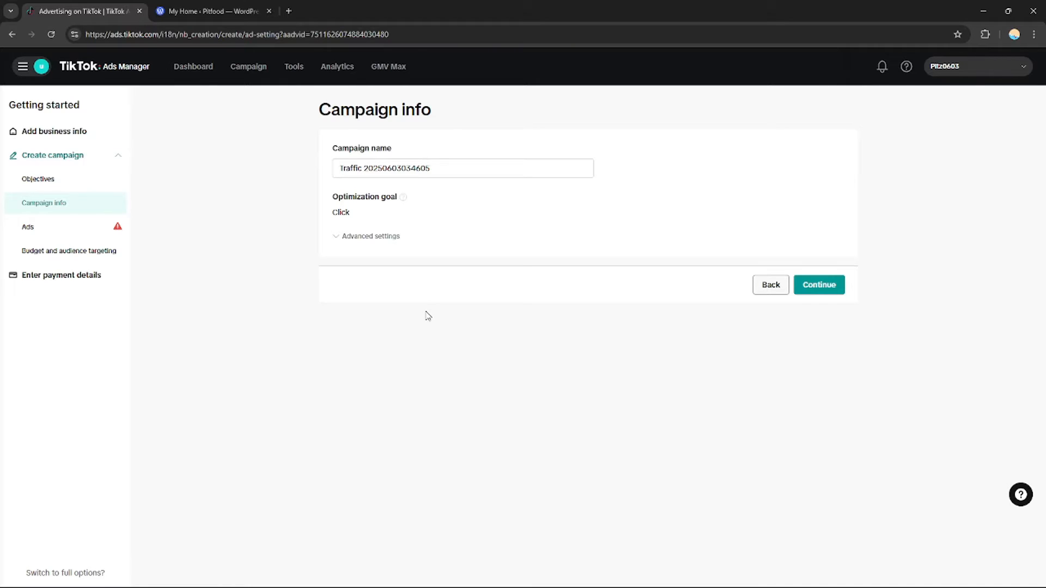
{"action": "left_click", "coordinate": [210, 11]}
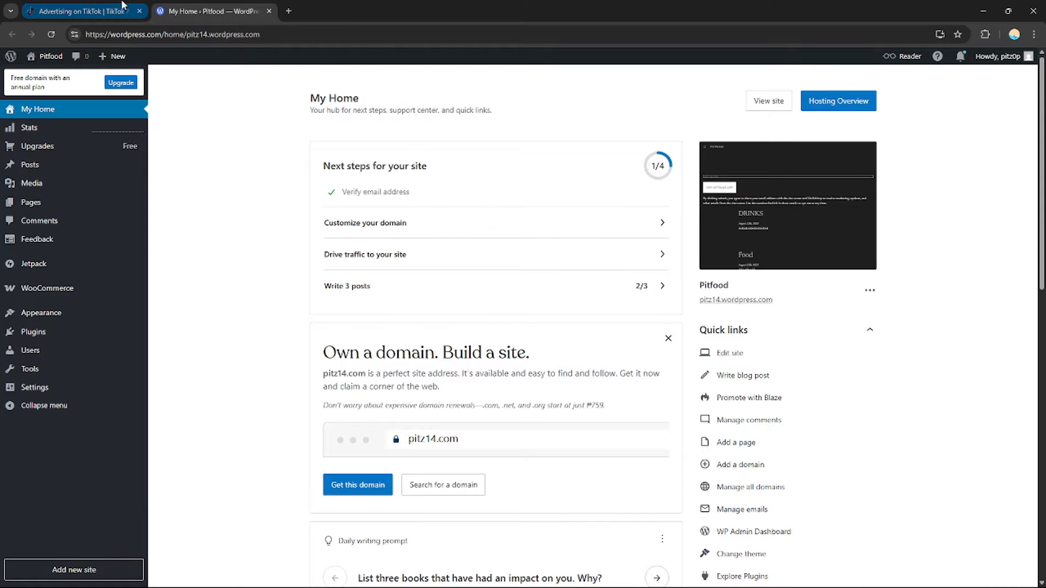
{"action": "left_click", "coordinate": [82, 11]}
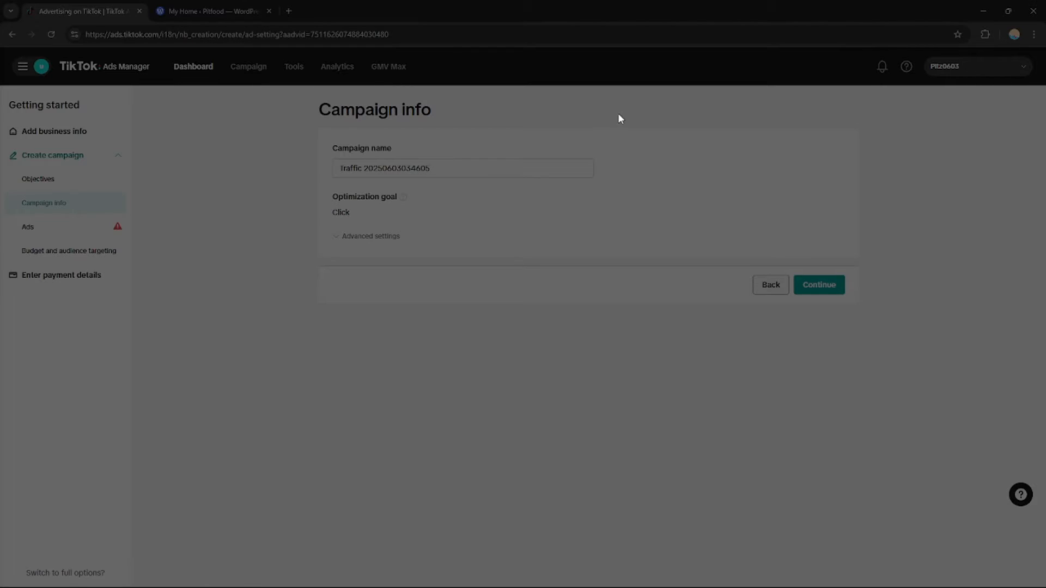
{"action": "left_click", "coordinate": [583, 108]}
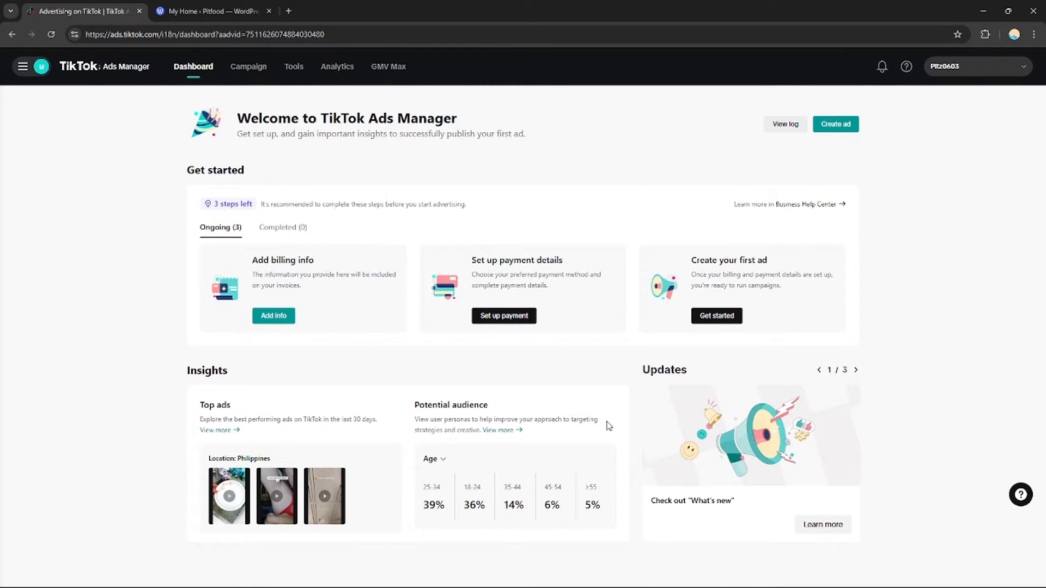
{"action": "left_click", "coordinate": [856, 370]}
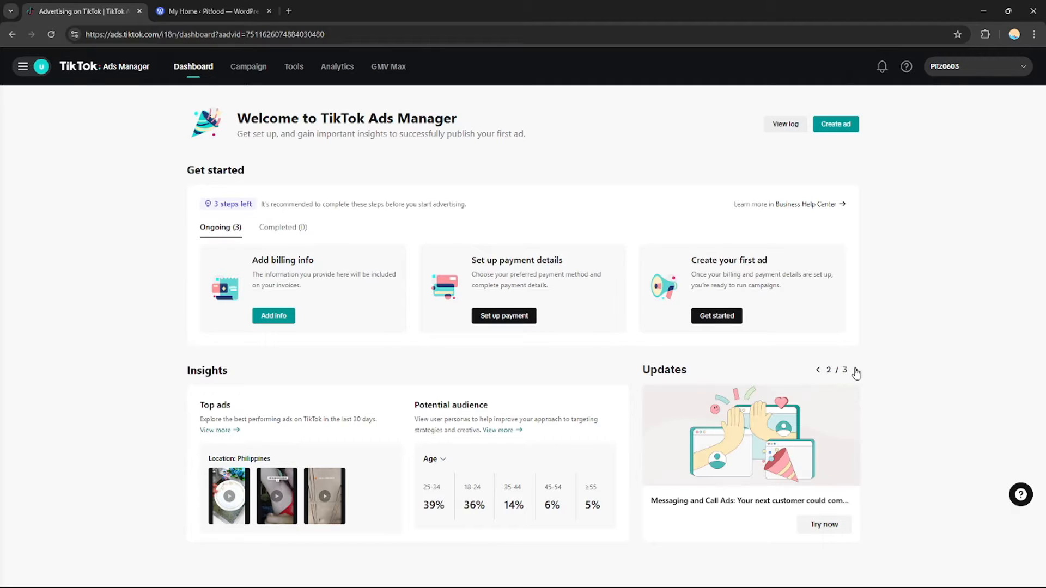
{"action": "mouse_move", "coordinate": [338, 67]}
{"action": "left_click", "coordinate": [213, 11]}
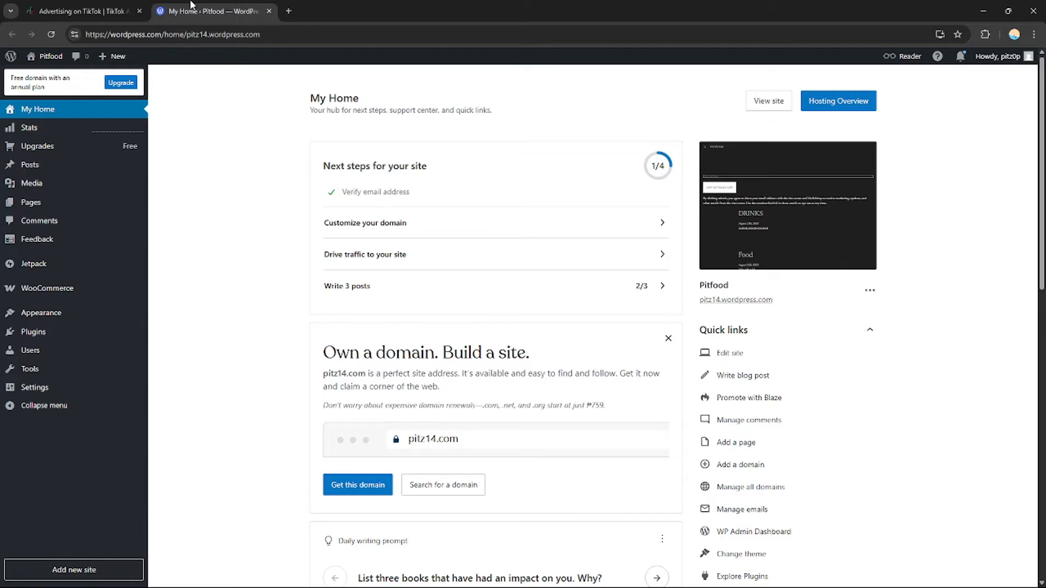
{"action": "left_click", "coordinate": [125, 6]}
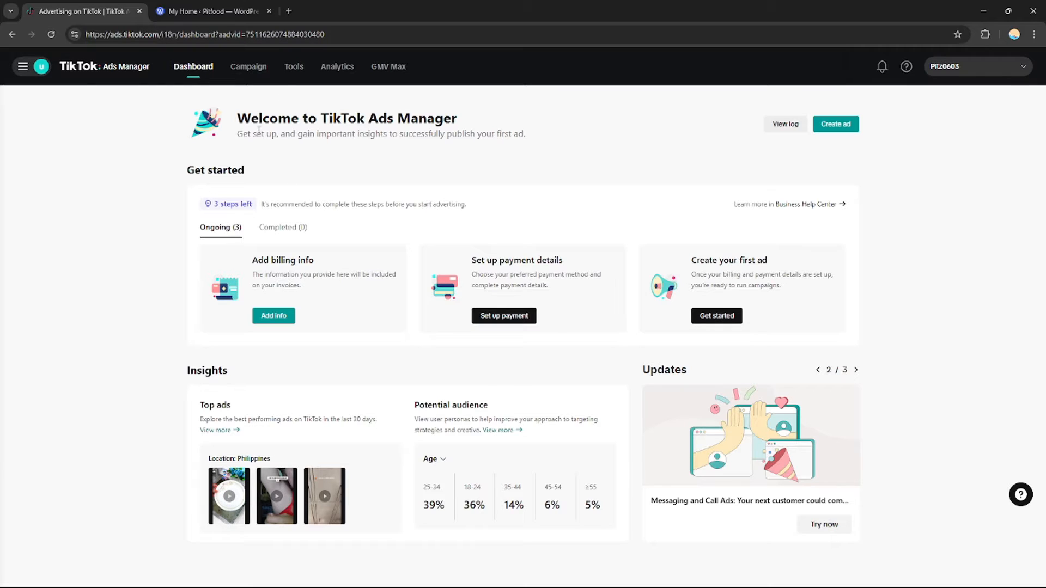
Open Events Manager and start connecting a new data source of type Web.
{"action": "mouse_move", "coordinate": [292, 77]}
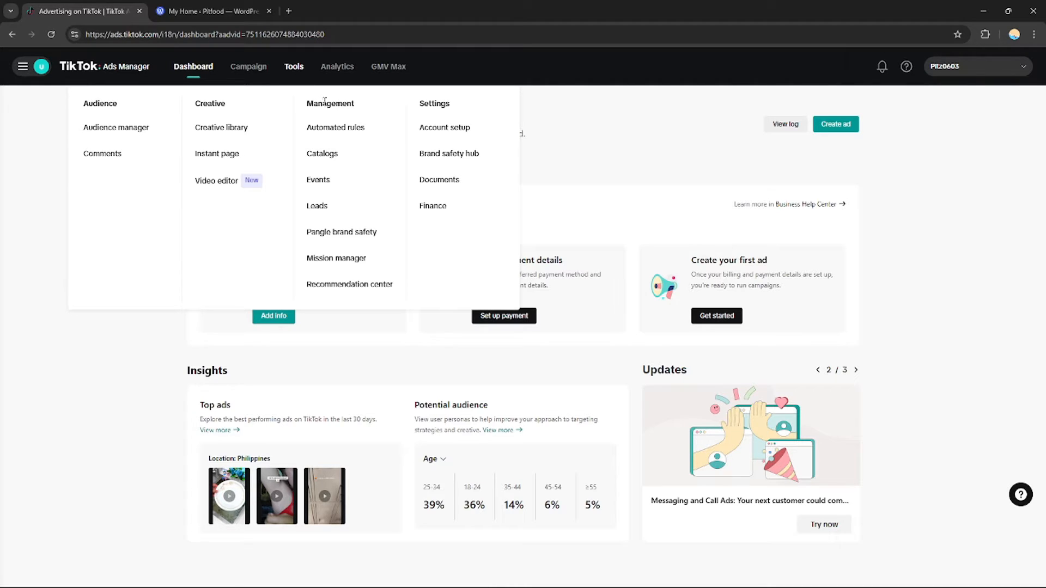
{"action": "left_click", "coordinate": [325, 180]}
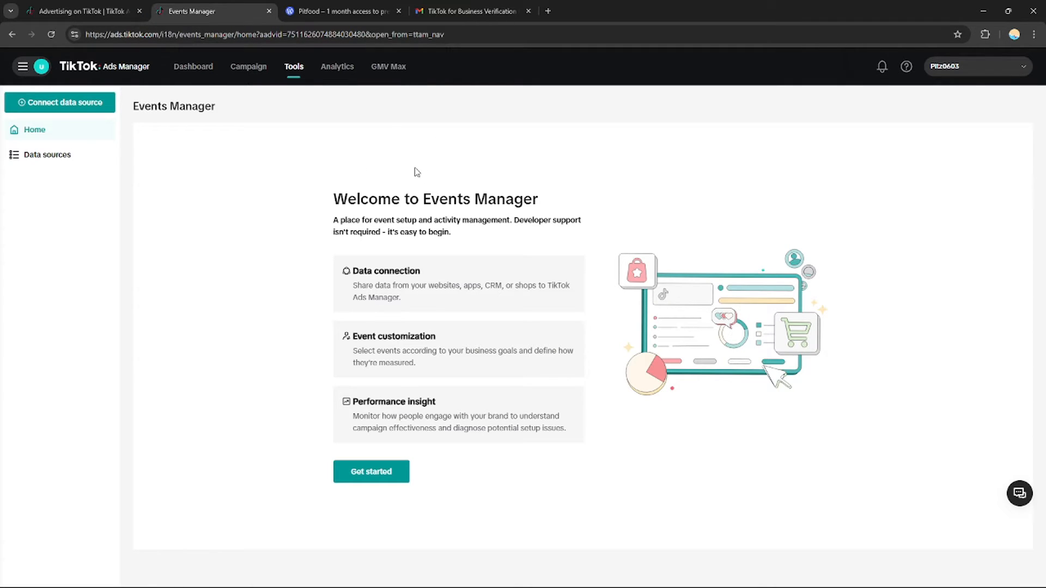
{"action": "left_click", "coordinate": [369, 479]}
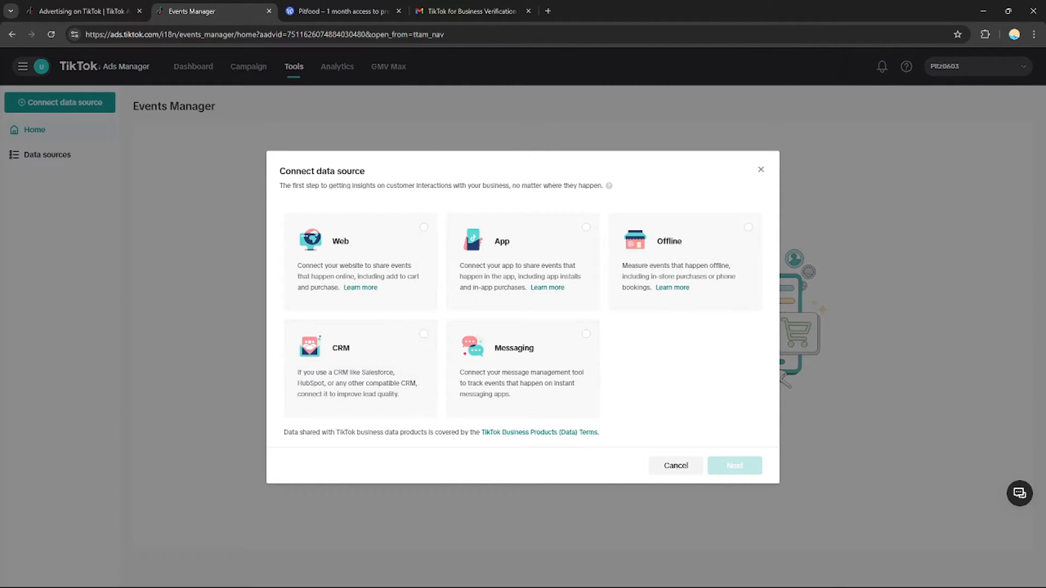
{"action": "left_click", "coordinate": [409, 240]}
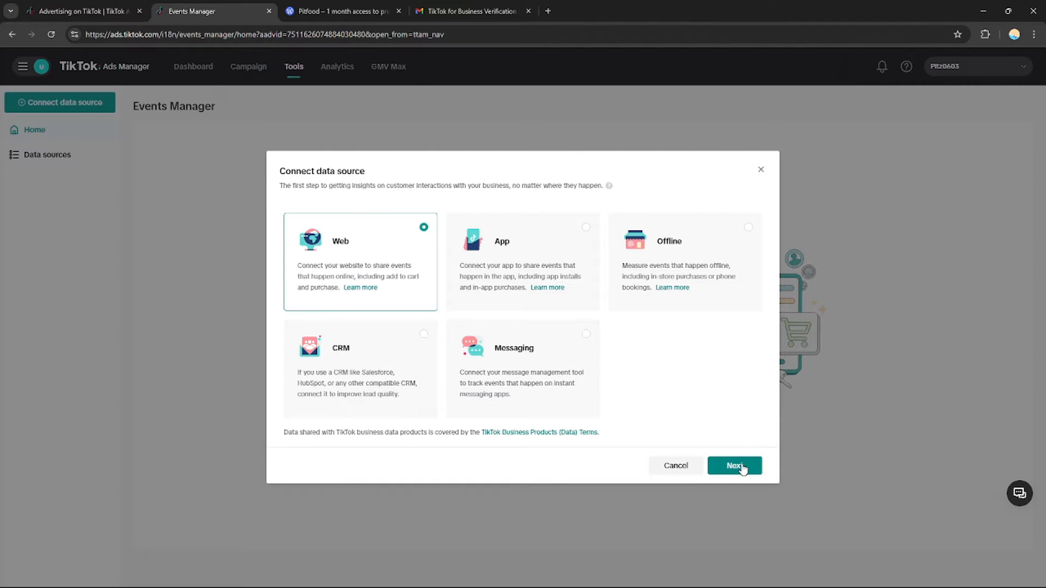
{"action": "left_click", "coordinate": [741, 468]}
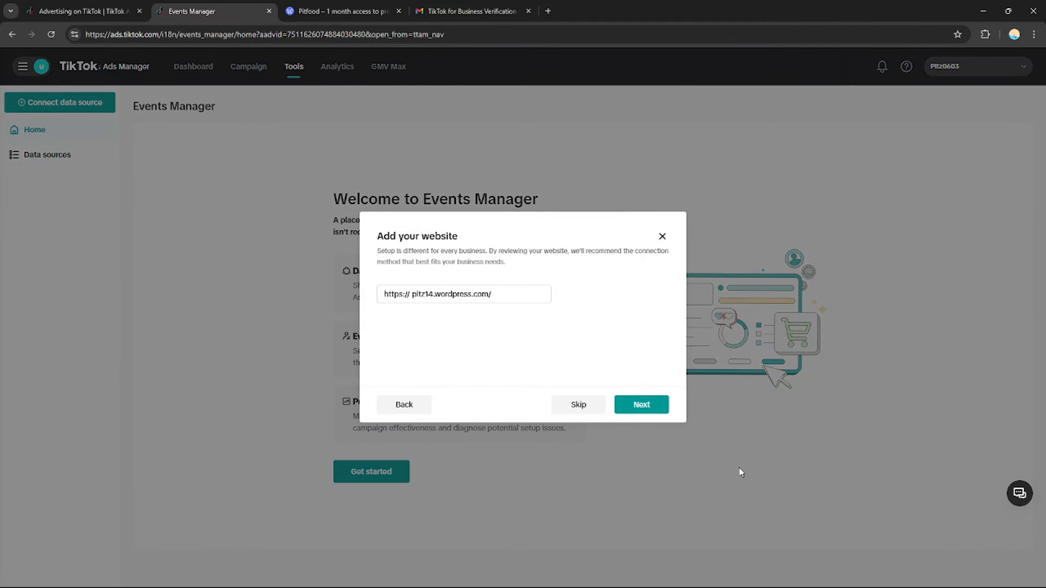
Submit pitz14.wordpress.com as the website for the data source, closing the TikTok for Business verification mail tab.
{"action": "left_click_drag", "start_coordinate": [547, 294], "coordinate": [338, 296]}
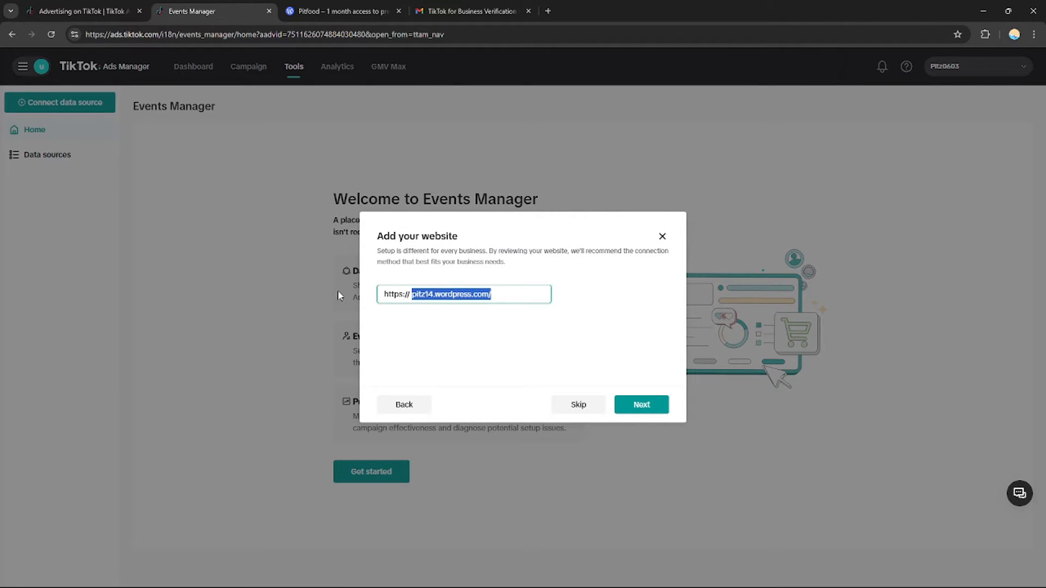
{"action": "left_click", "coordinate": [349, 10]}
{"action": "left_click", "coordinate": [87, 11]}
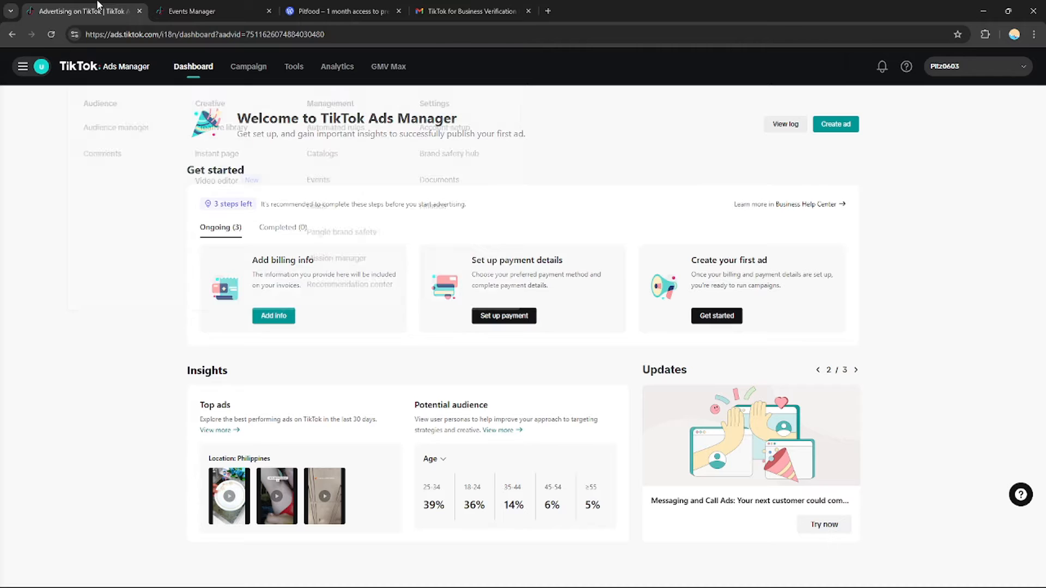
{"action": "left_click", "coordinate": [333, 6]}
{"action": "left_click", "coordinate": [241, 8]}
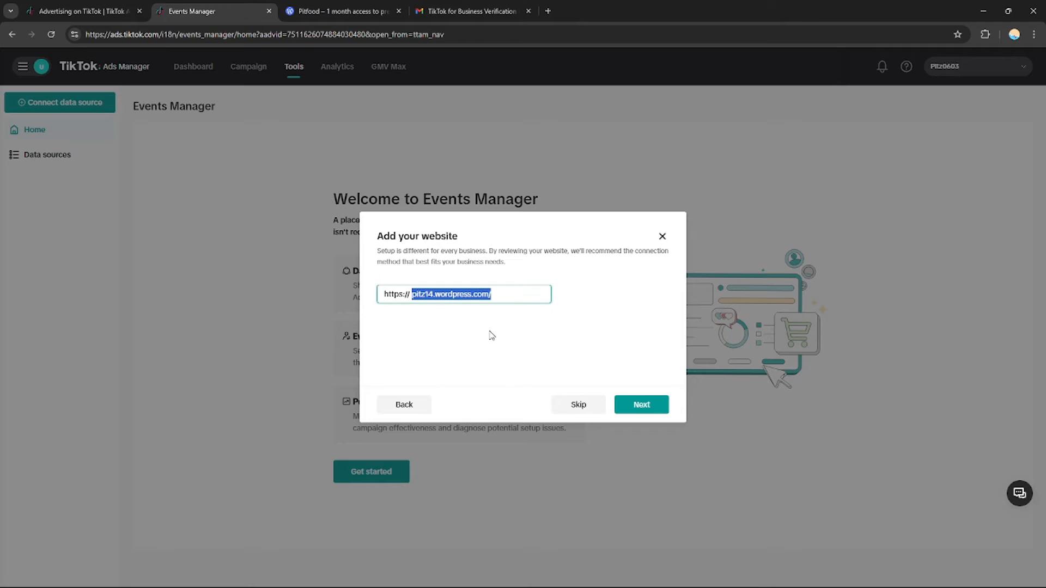
{"action": "left_click", "coordinate": [528, 11]}
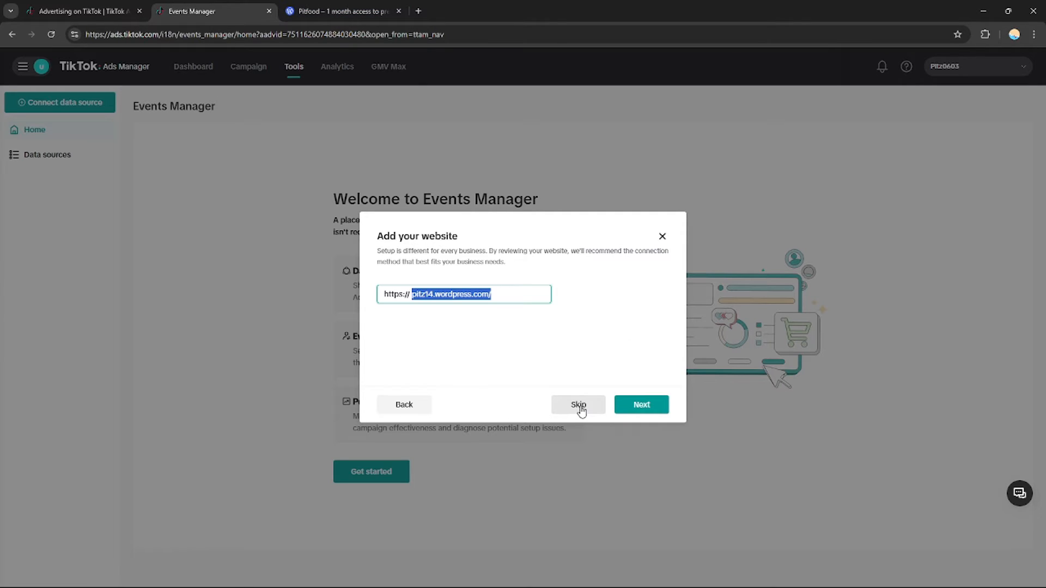
{"action": "left_click", "coordinate": [634, 409]}
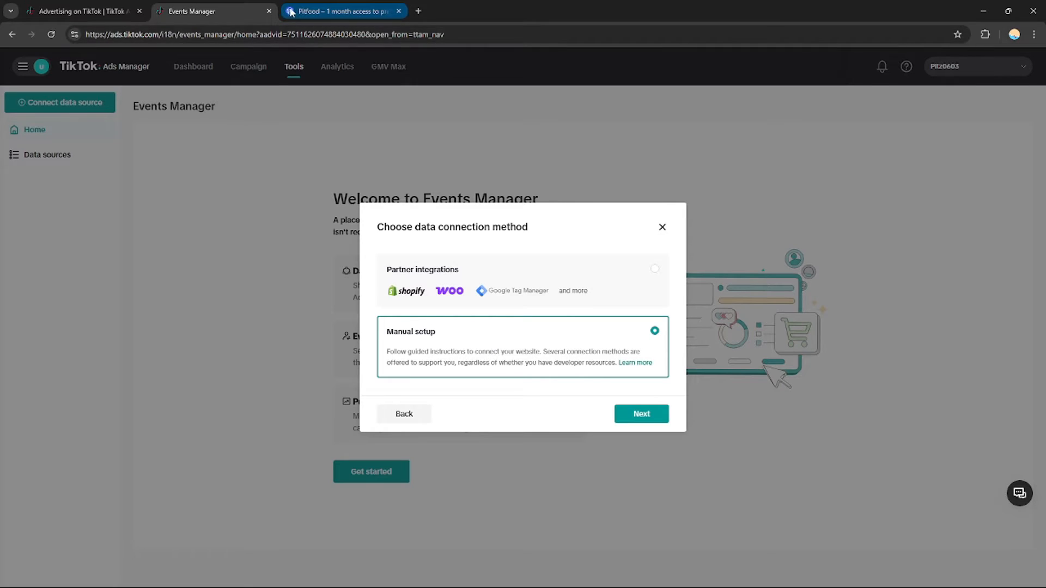
Choose manual setup as the data connection method and TikTok Pixel as the manual connection type.
{"action": "left_click", "coordinate": [317, 4]}
{"action": "left_click", "coordinate": [212, 3]}
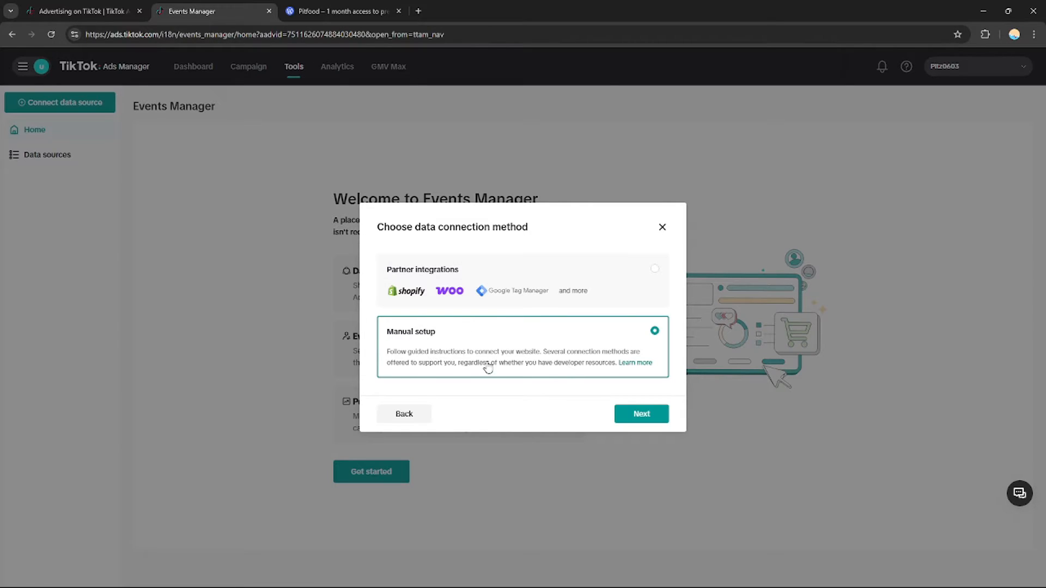
{"action": "left_click", "coordinate": [626, 418]}
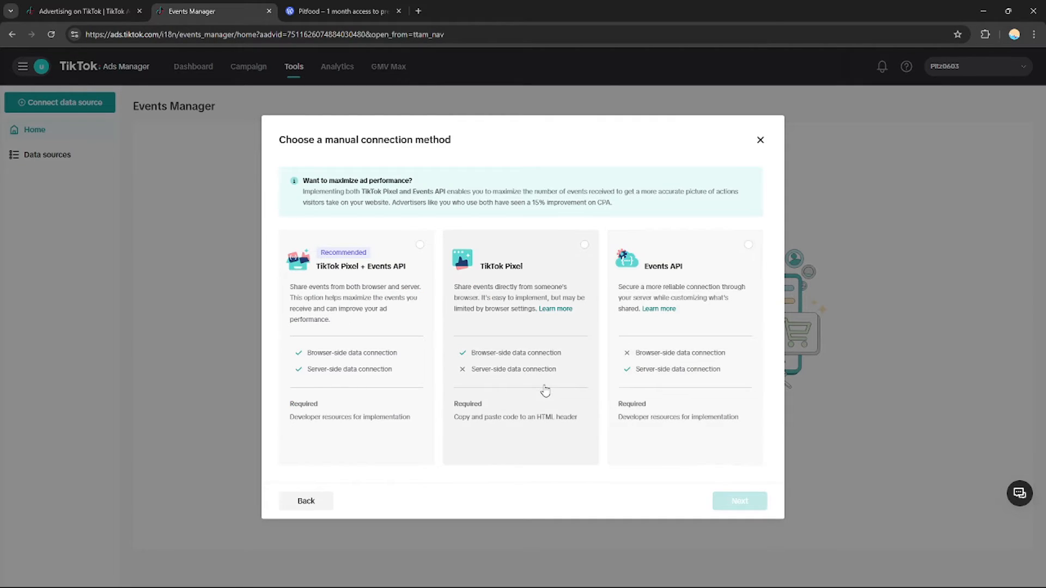
{"action": "left_click", "coordinate": [570, 256]}
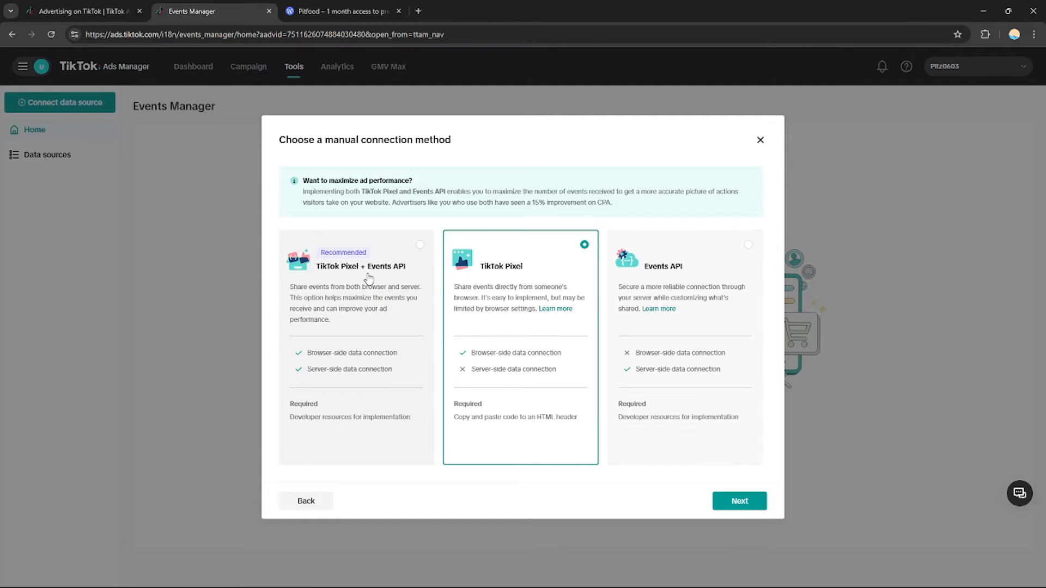
{"action": "left_click", "coordinate": [741, 502]}
Name the pixel Pitz0p and create it.
{"action": "left_click", "coordinate": [439, 210]}
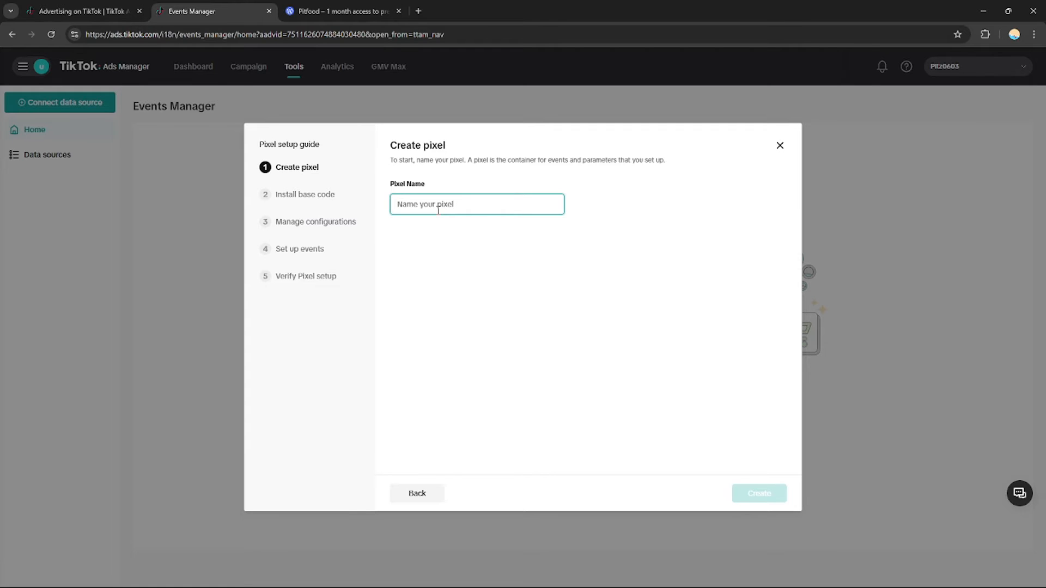
{"action": "type", "text": "Pitz0p"}
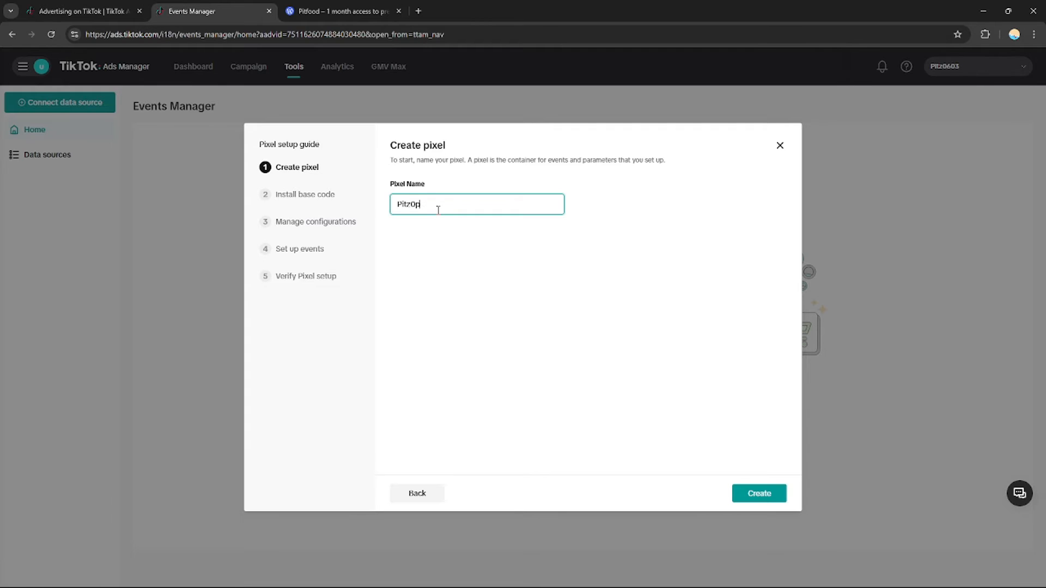
{"action": "left_click", "coordinate": [762, 495]}
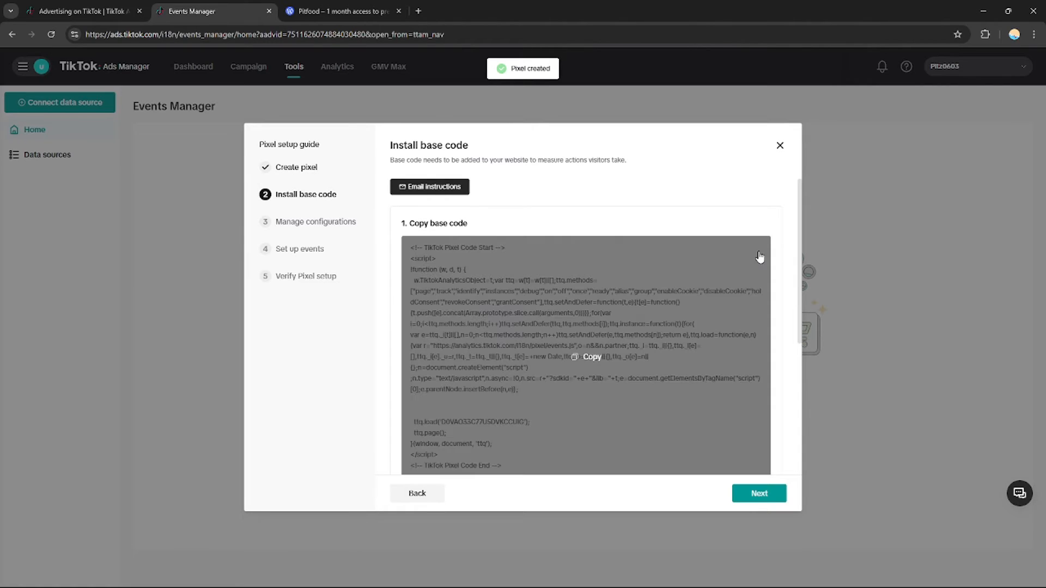
Review the base code installation instructions, copy the pixel base code and proceed to the pixel configurations.
{"action": "left_click_drag", "start_coordinate": [799, 223], "coordinate": [791, 397]}
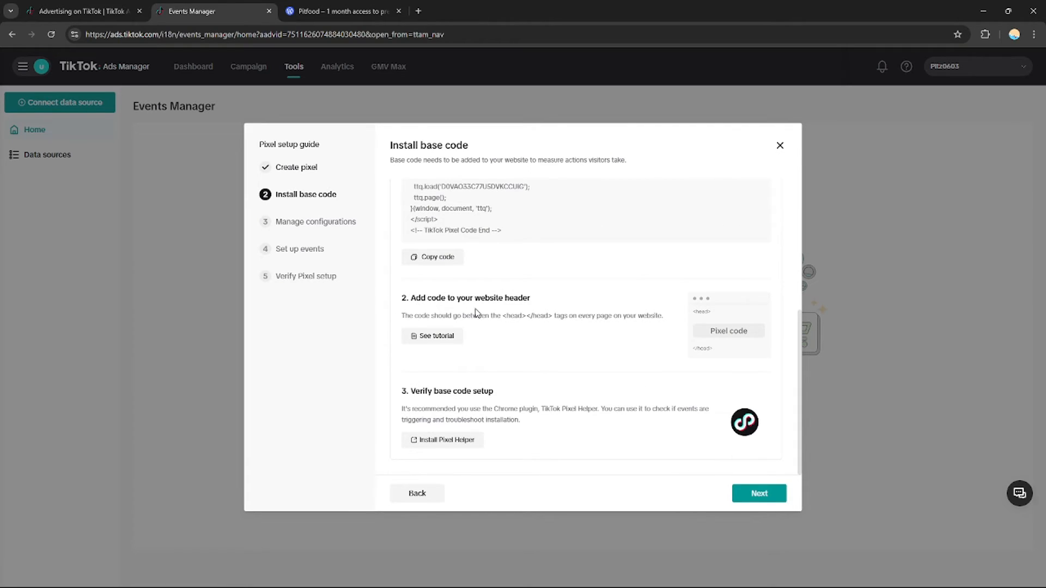
{"action": "left_click_drag", "start_coordinate": [800, 350], "coordinate": [799, 233]}
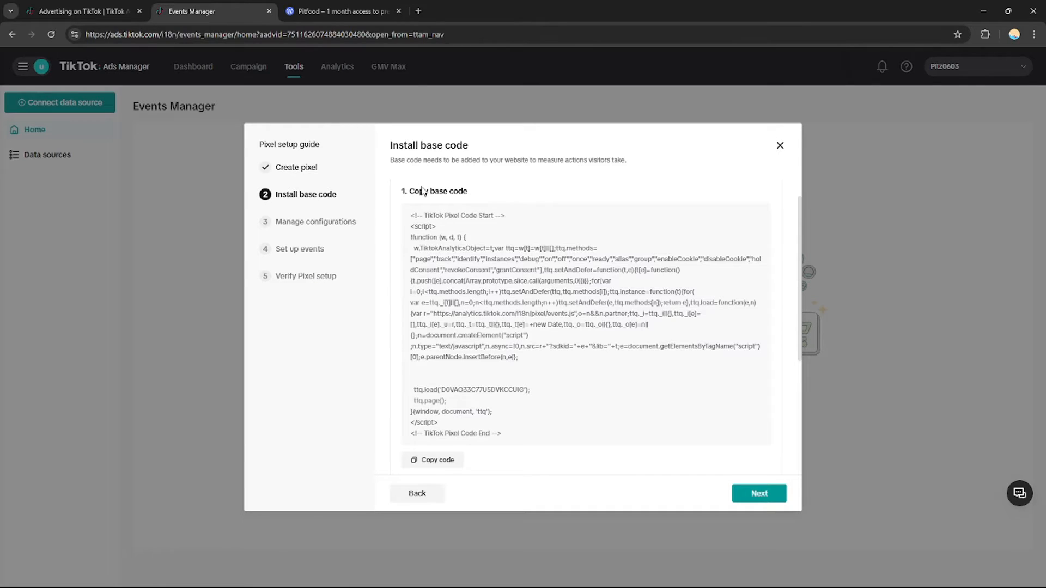
{"action": "mouse_move", "coordinate": [440, 249]}
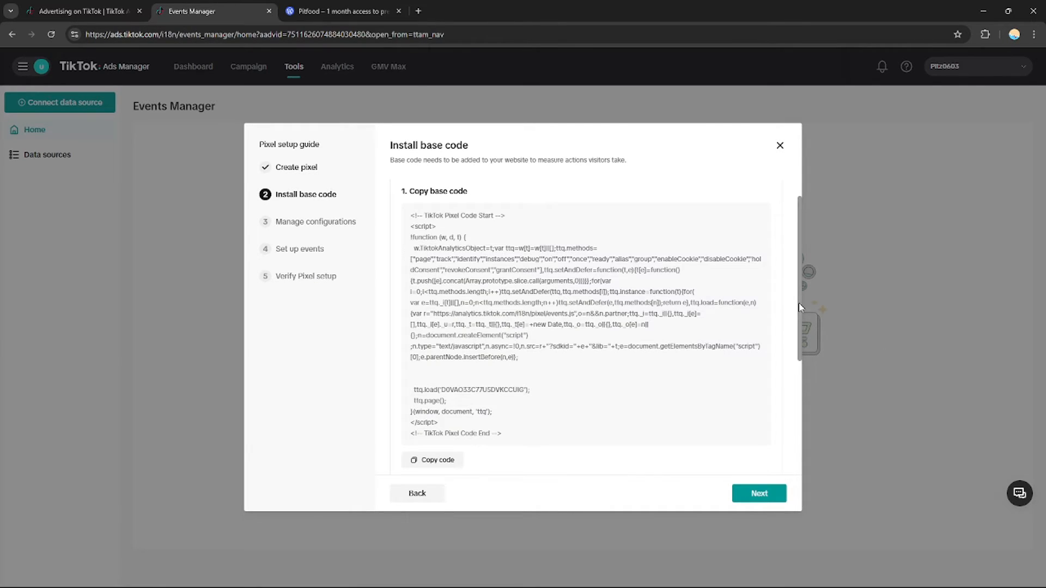
{"action": "left_click_drag", "start_coordinate": [799, 305], "coordinate": [802, 419]}
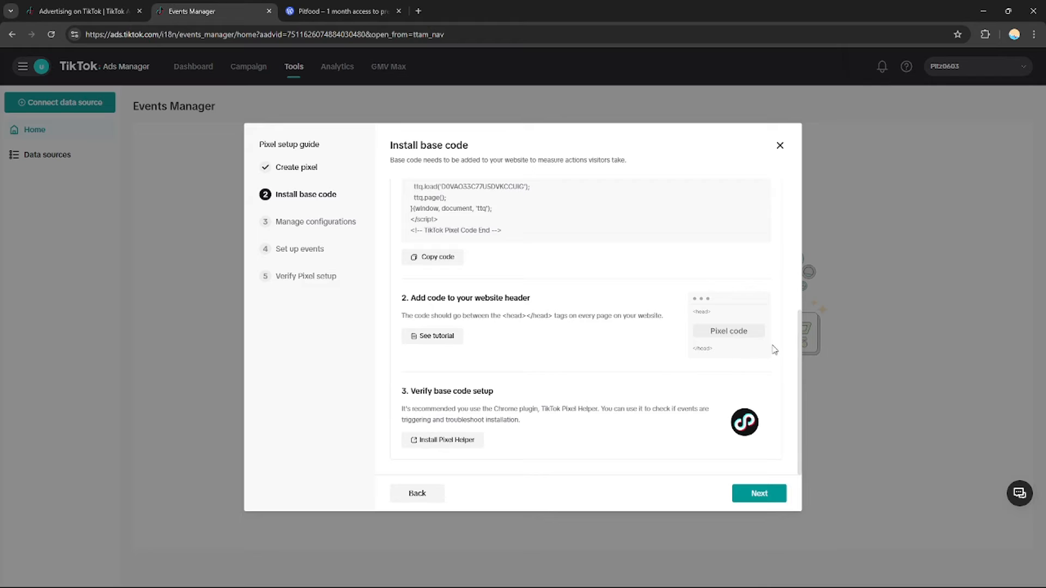
{"action": "left_click_drag", "start_coordinate": [799, 366], "coordinate": [789, 272]}
{"action": "left_click", "coordinate": [422, 429]}
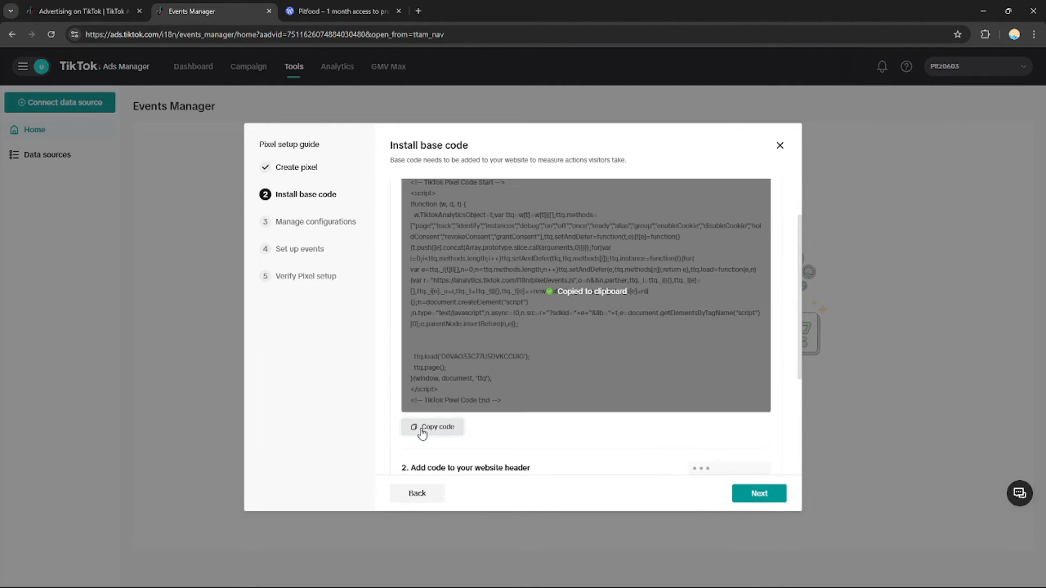
{"action": "left_click", "coordinate": [754, 495]}
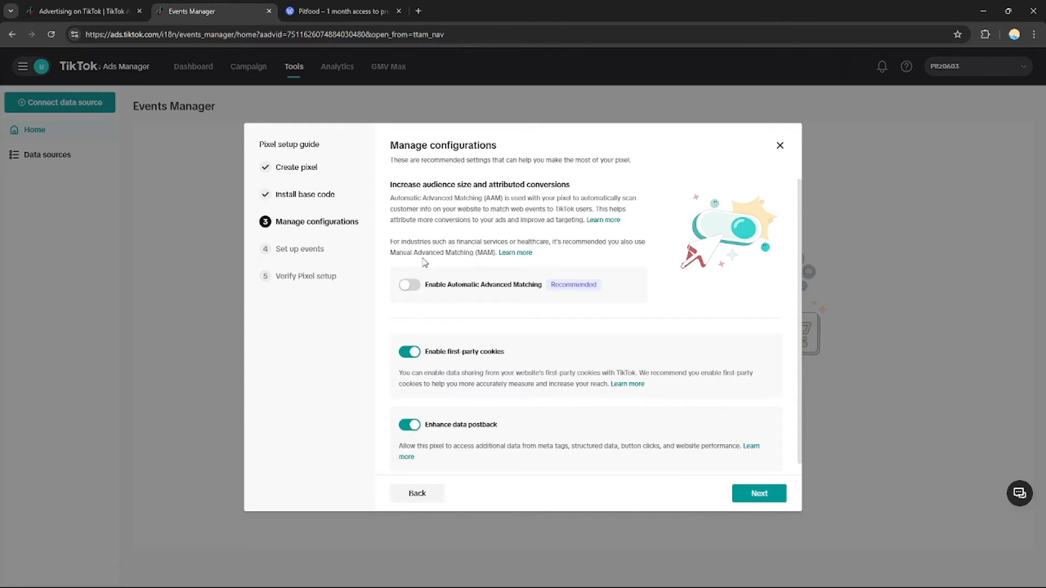
Enable Automatic Advanced Matching for the pixel and continue to the event setup for the website.
{"action": "left_click_drag", "start_coordinate": [799, 240], "coordinate": [798, 355]}
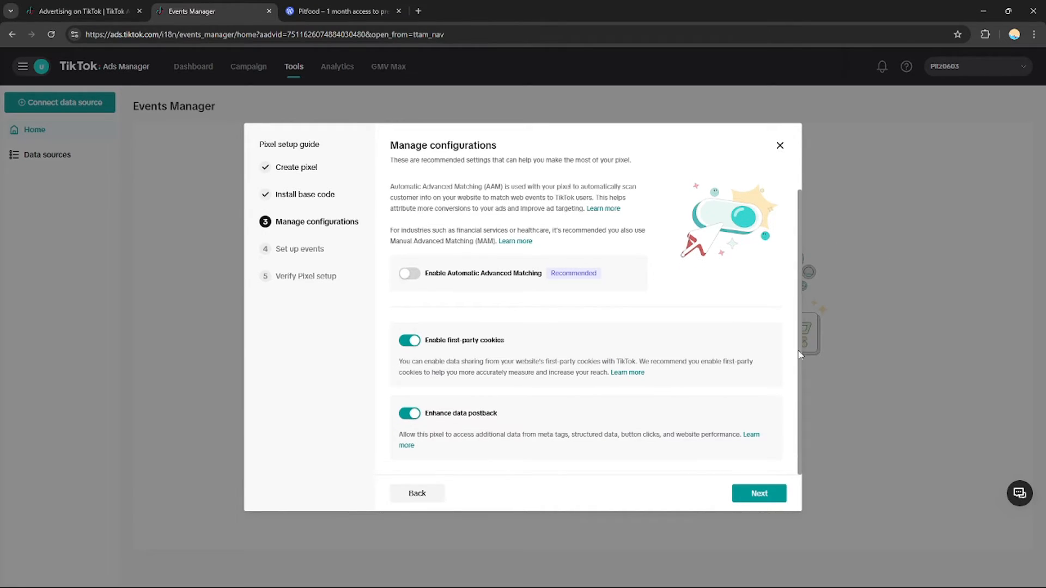
{"action": "left_click_drag", "start_coordinate": [803, 248], "coordinate": [802, 201]}
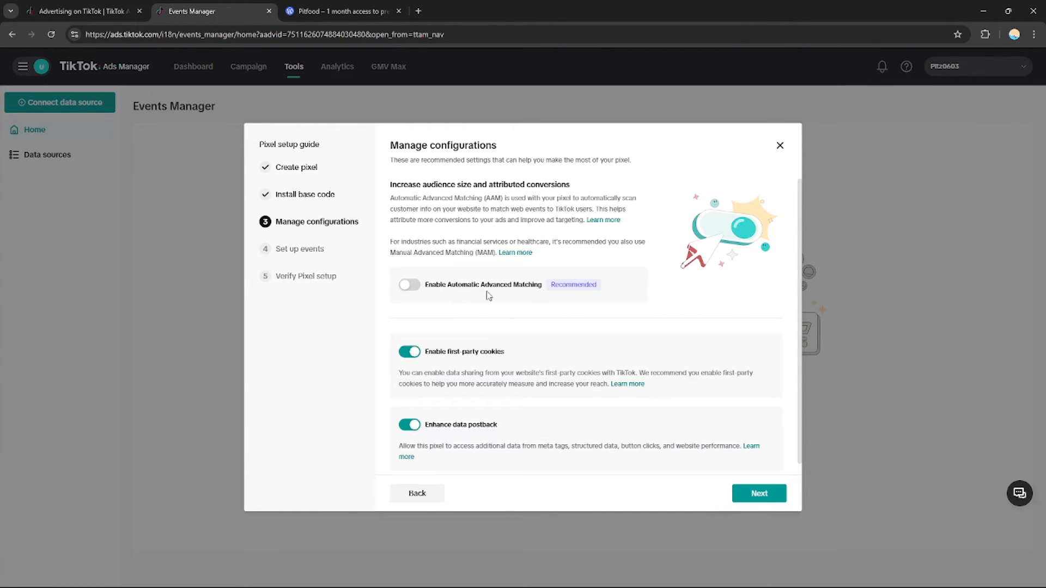
{"action": "left_click", "coordinate": [410, 284]}
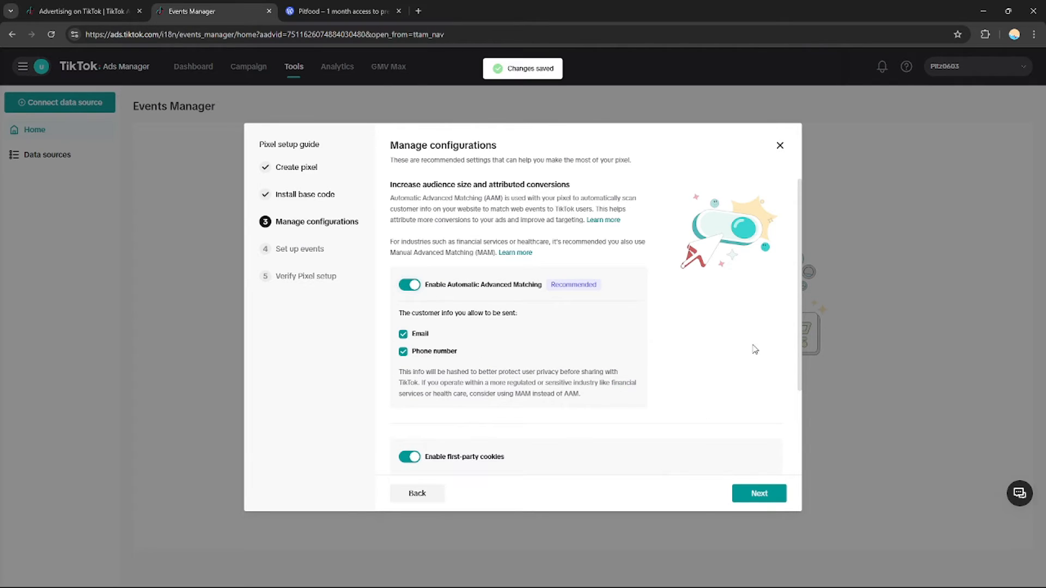
{"action": "scroll", "coordinate": [790, 325], "scroll_direction": "down", "scroll_amount": 2}
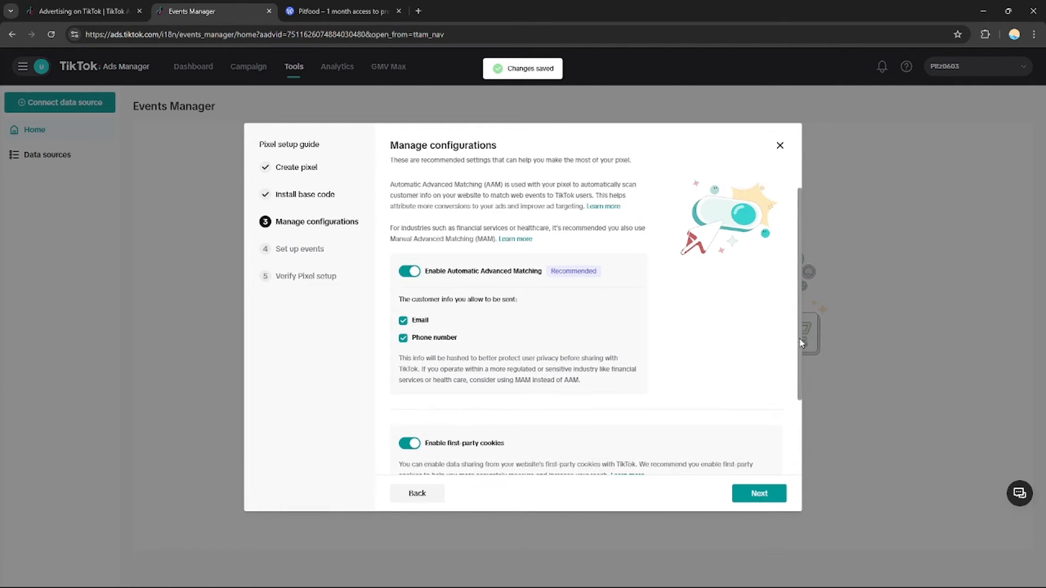
{"action": "left_click", "coordinate": [756, 491]}
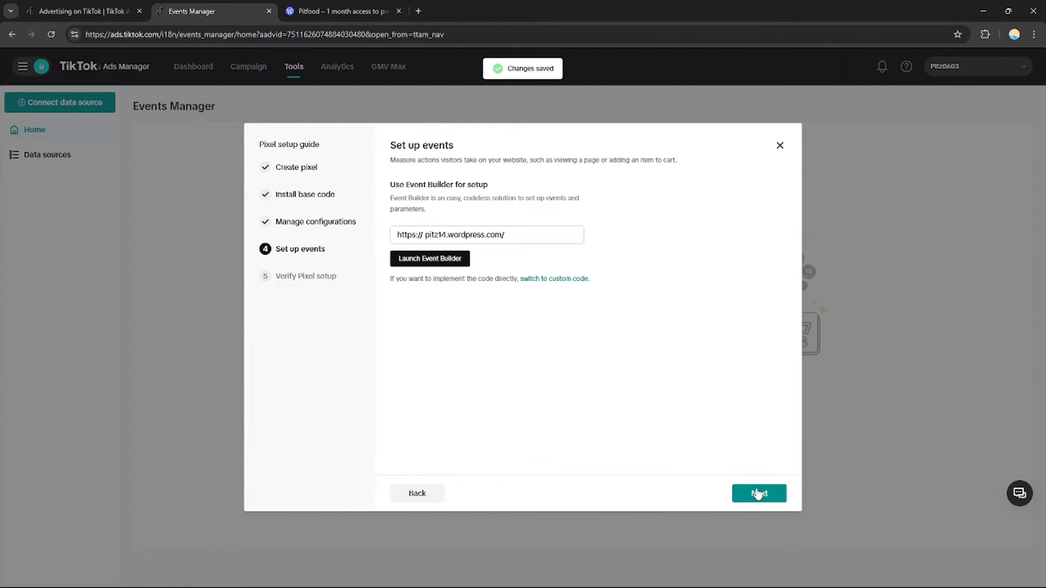
{"action": "left_click", "coordinate": [432, 236]}
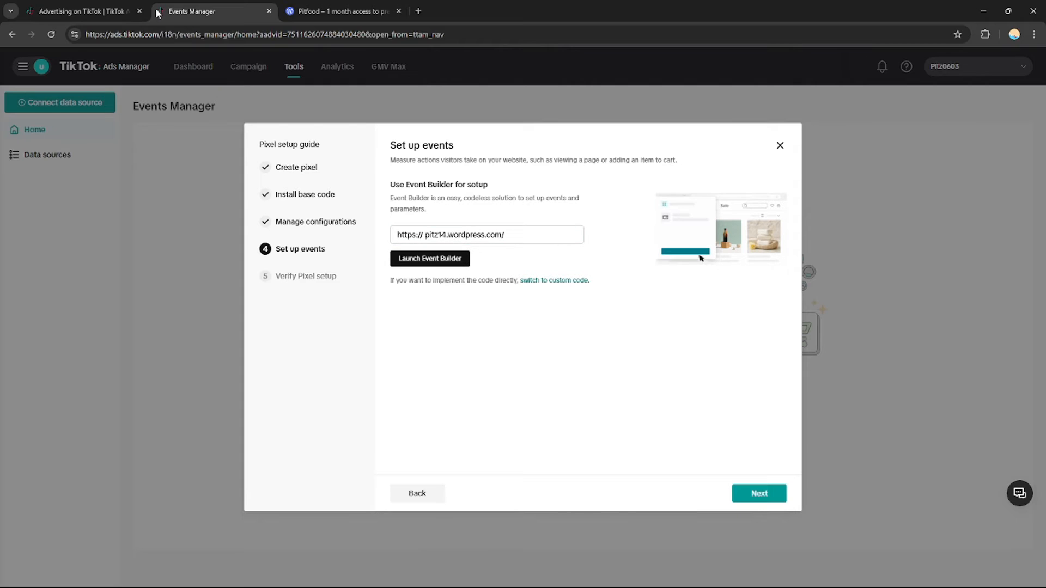
Proceed past the event setup without launching Event Builder, finish the pixel setup guide and dismiss the Events Manager introduction tips.
{"action": "left_click", "coordinate": [314, 7]}
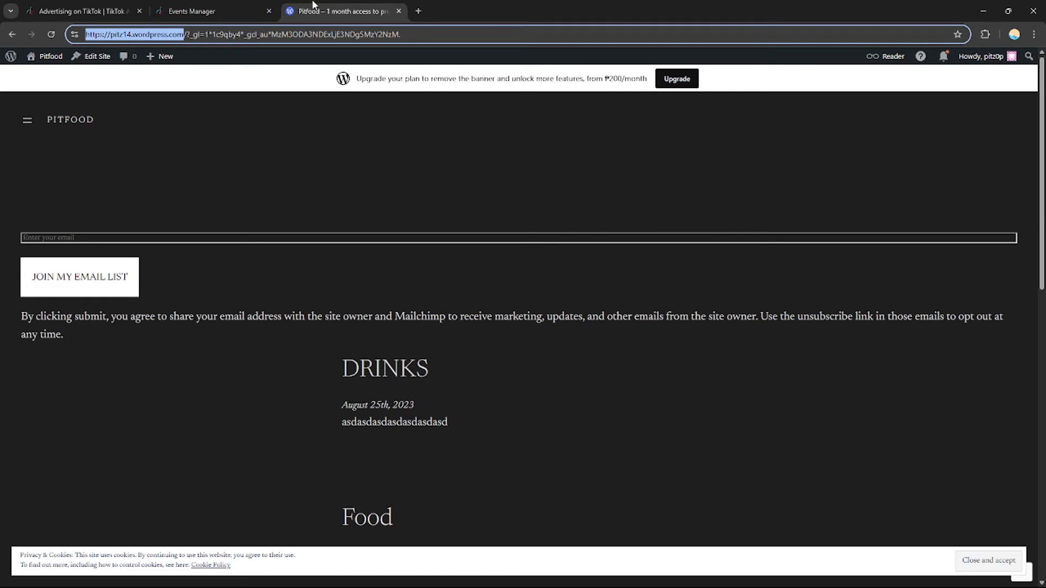
{"action": "left_click", "coordinate": [221, 9]}
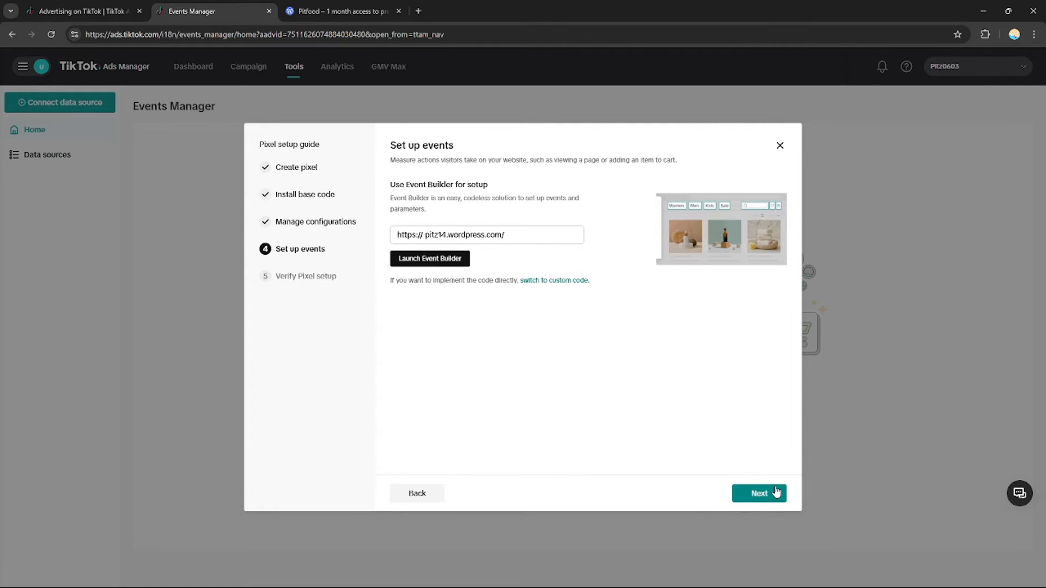
{"action": "left_click", "coordinate": [775, 493]}
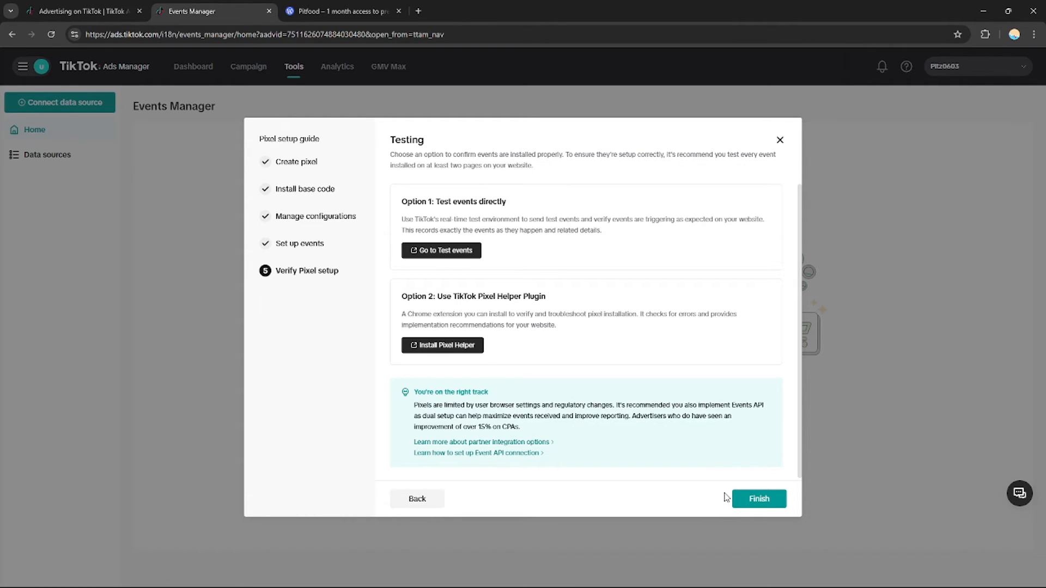
{"action": "left_click", "coordinate": [749, 506]}
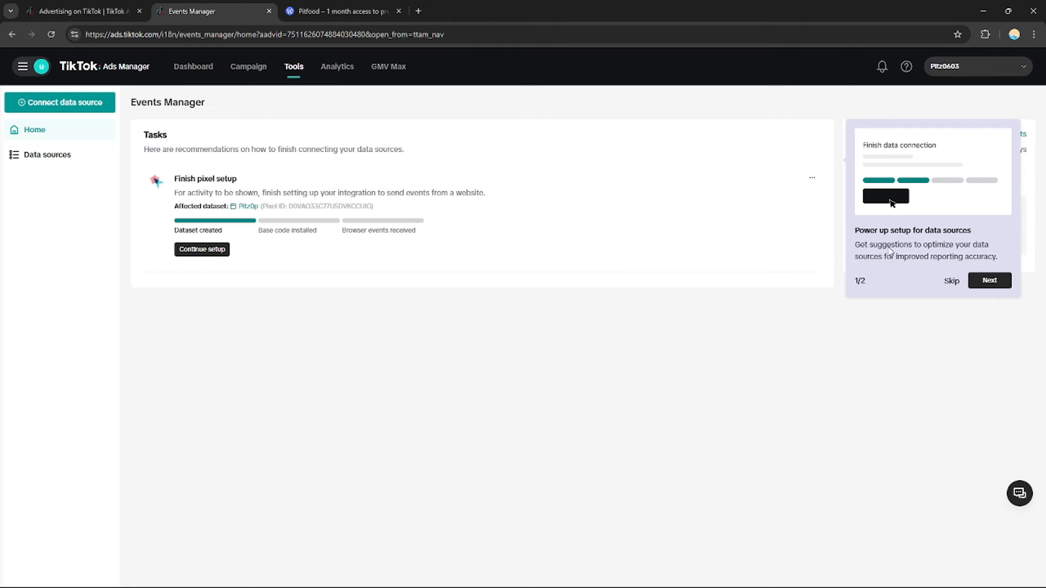
{"action": "left_click", "coordinate": [987, 280]}
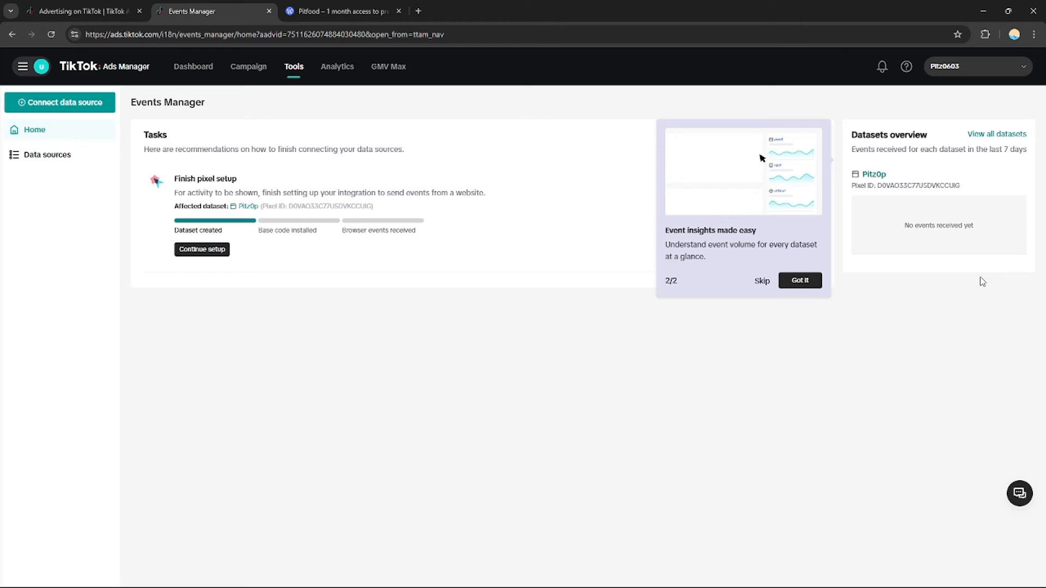
{"action": "left_click", "coordinate": [804, 281]}
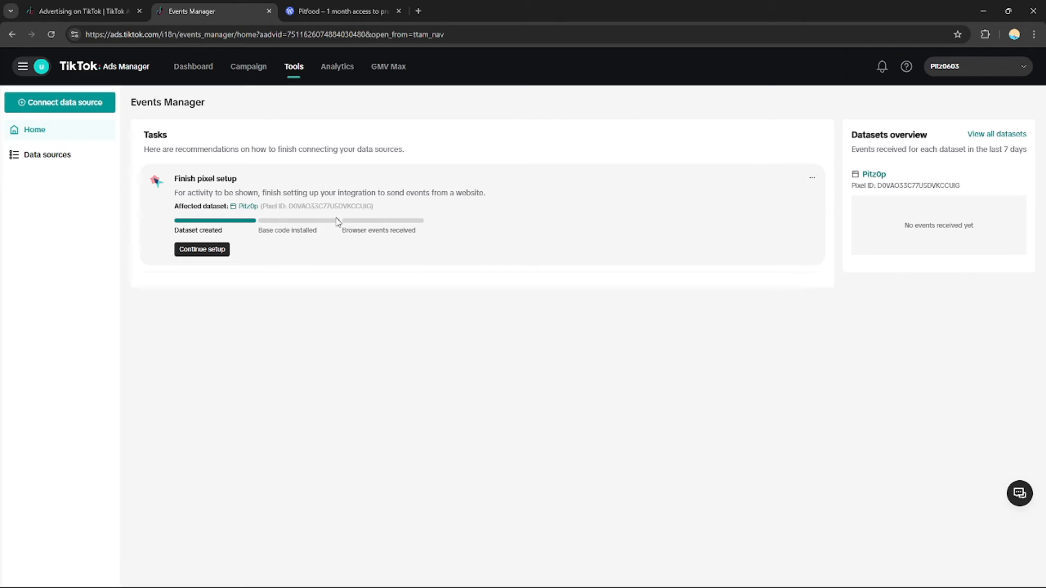
Switch to the WordPress site's dashboard, search the plugins marketplace for wpcode and open the WPCode – Insert Headers and Footers plugin details.
{"action": "left_click", "coordinate": [324, 8]}
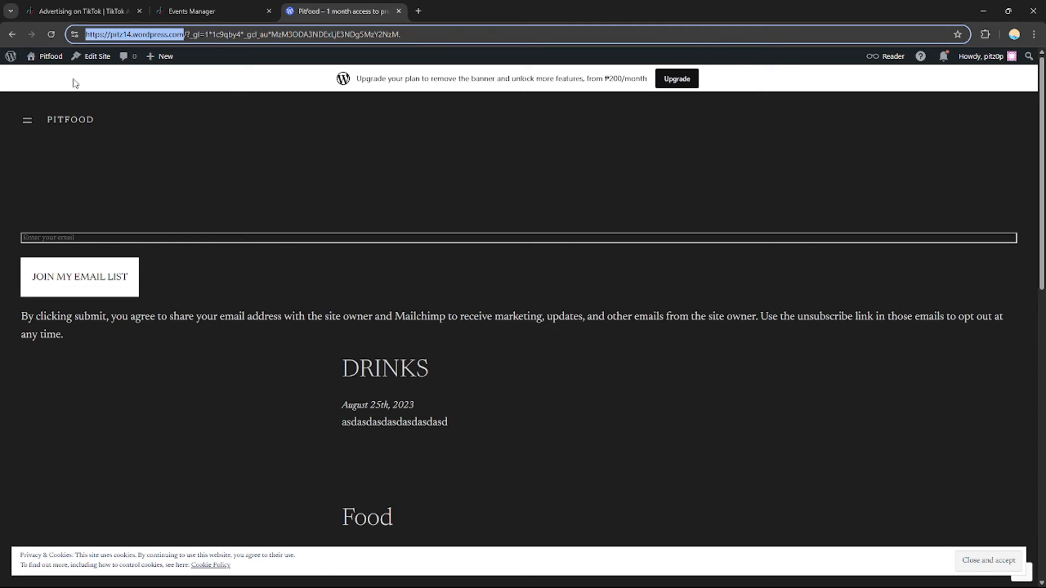
{"action": "left_click", "coordinate": [9, 41]}
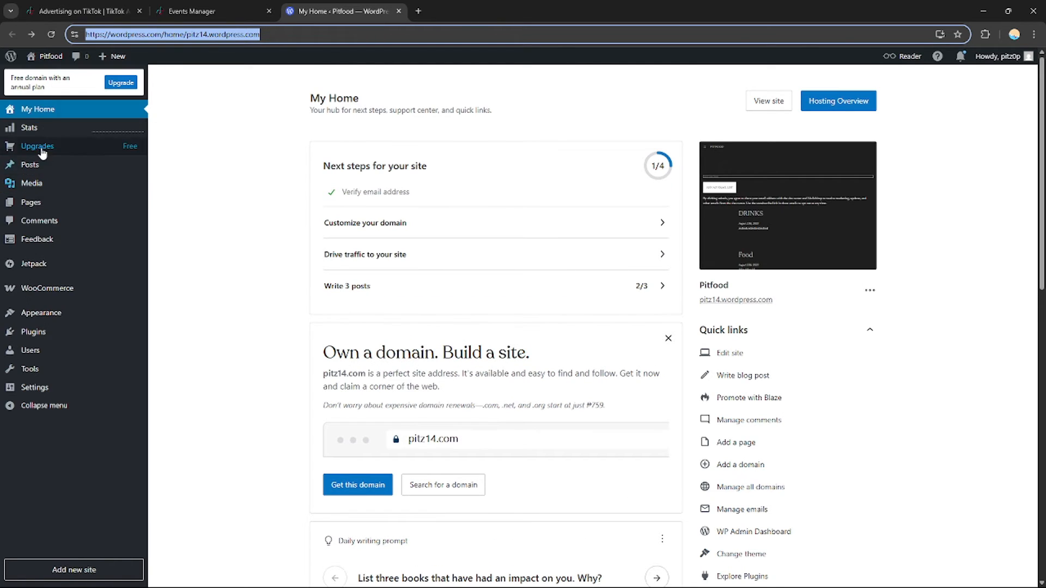
{"action": "left_click", "coordinate": [33, 331]}
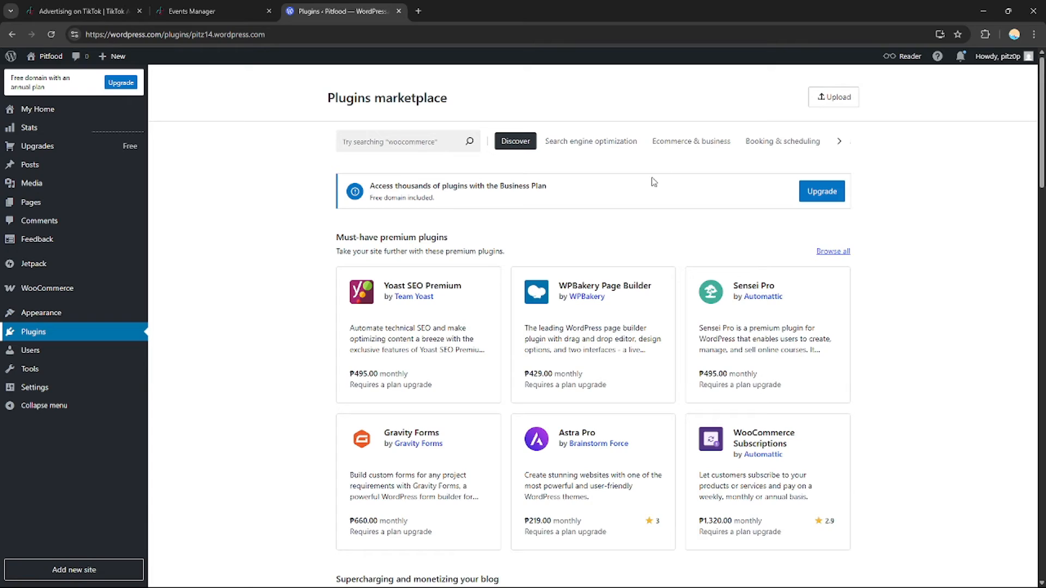
{"action": "left_click", "coordinate": [414, 140]}
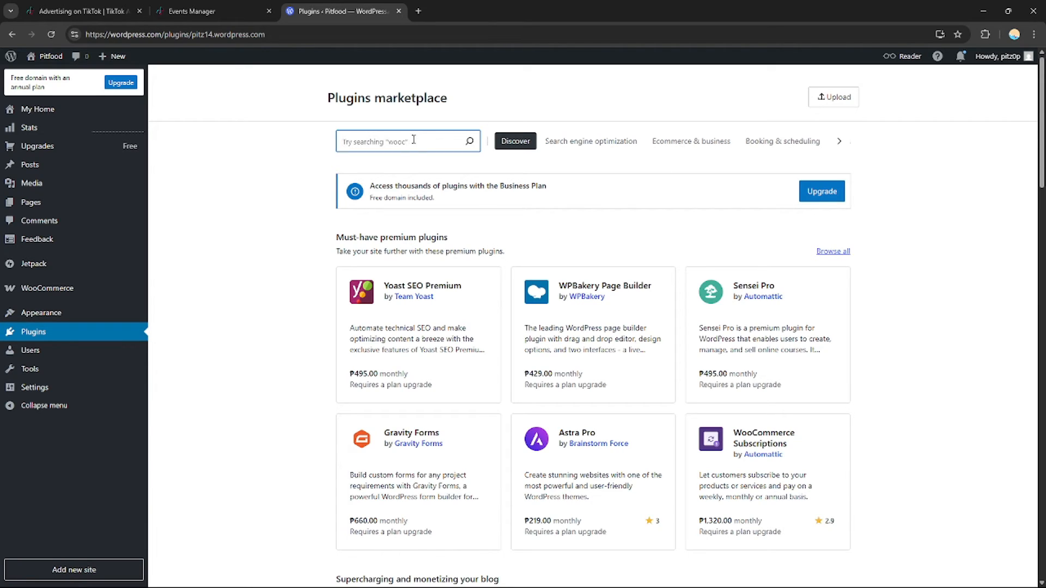
{"action": "type", "text": "wpcode"}
{"action": "key", "text": "Return"}
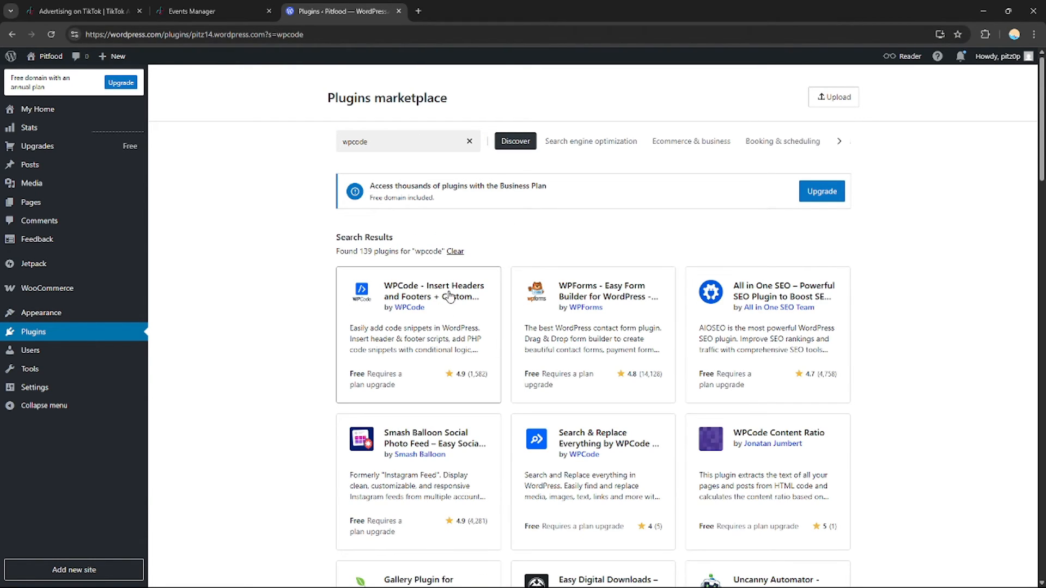
{"action": "left_click", "coordinate": [414, 297]}
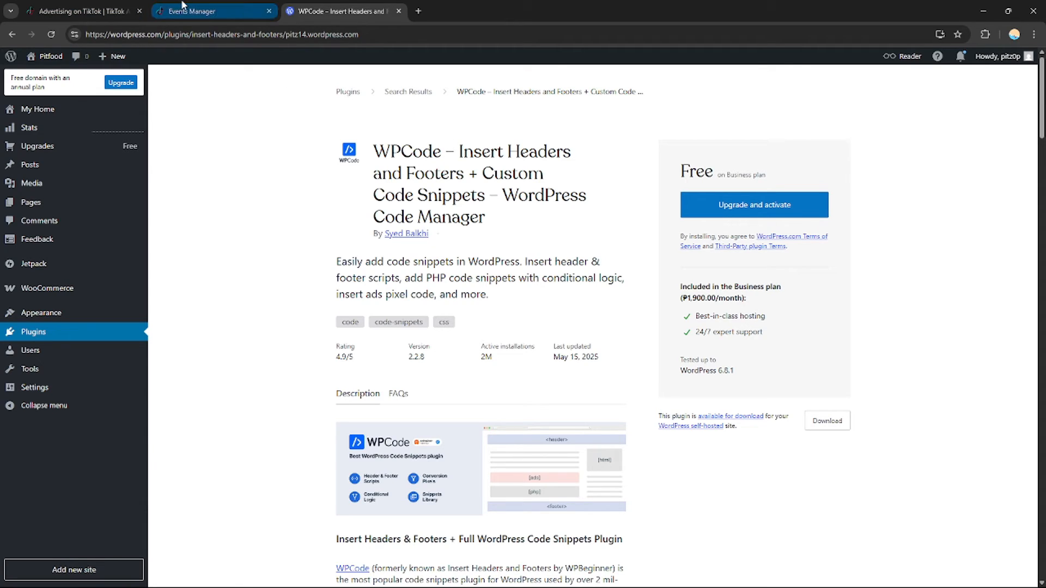
Return to Events Manager, continue the unfinished pixel setup and open the tutorial for adding the base code to the website header.
{"action": "left_click", "coordinate": [213, 11]}
{"action": "left_click", "coordinate": [344, 5]}
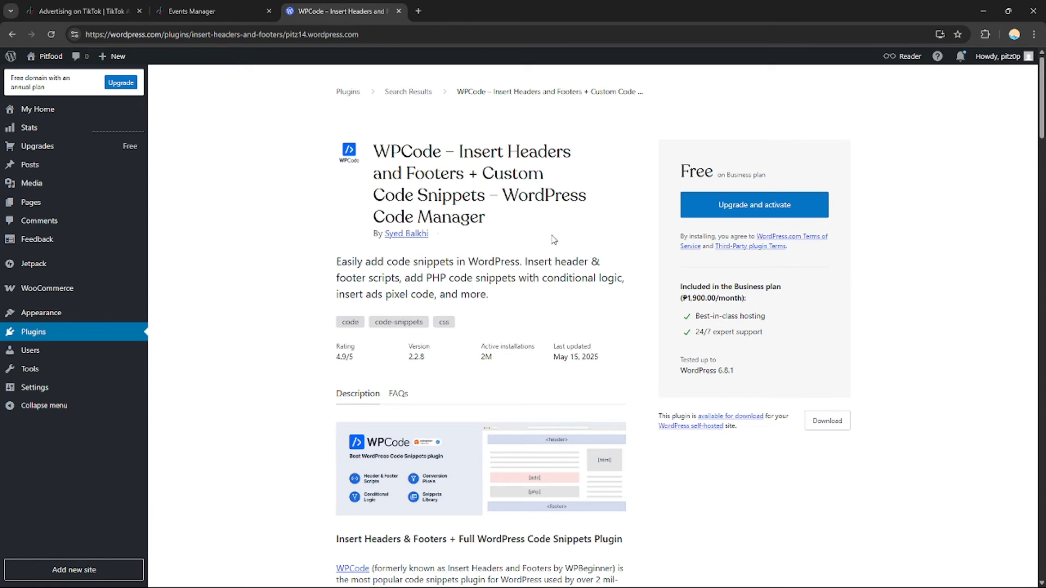
{"action": "left_click", "coordinate": [197, 11]}
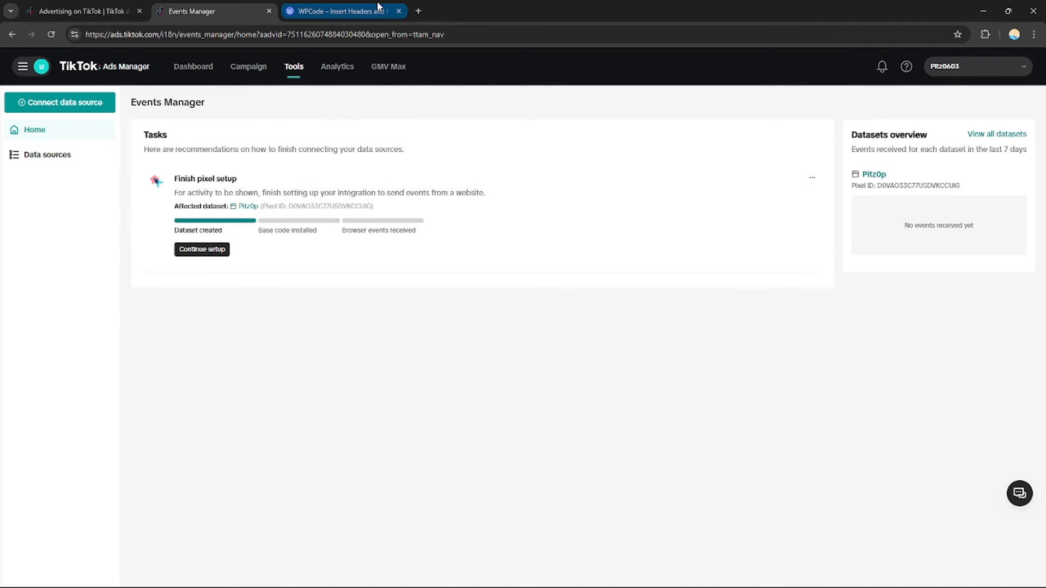
{"action": "left_click", "coordinate": [378, 6]}
{"action": "left_click", "coordinate": [218, 11]}
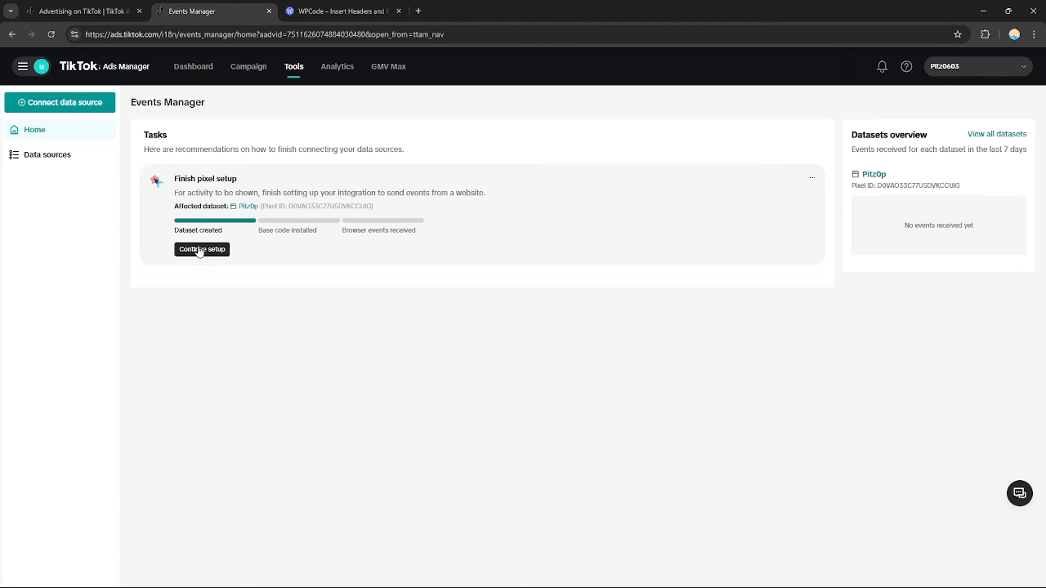
{"action": "left_click", "coordinate": [336, 13]}
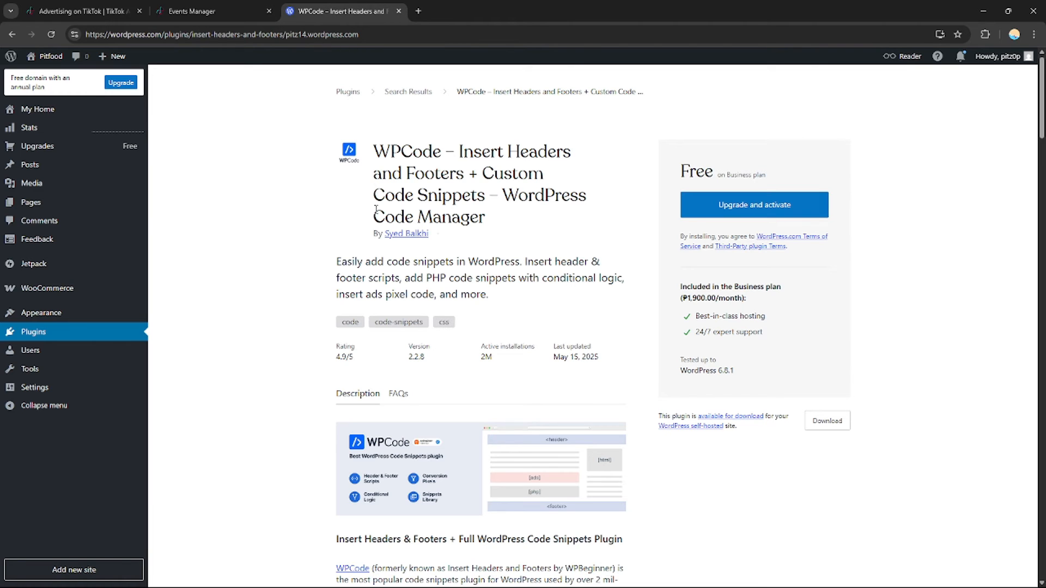
{"action": "left_click", "coordinate": [212, 12]}
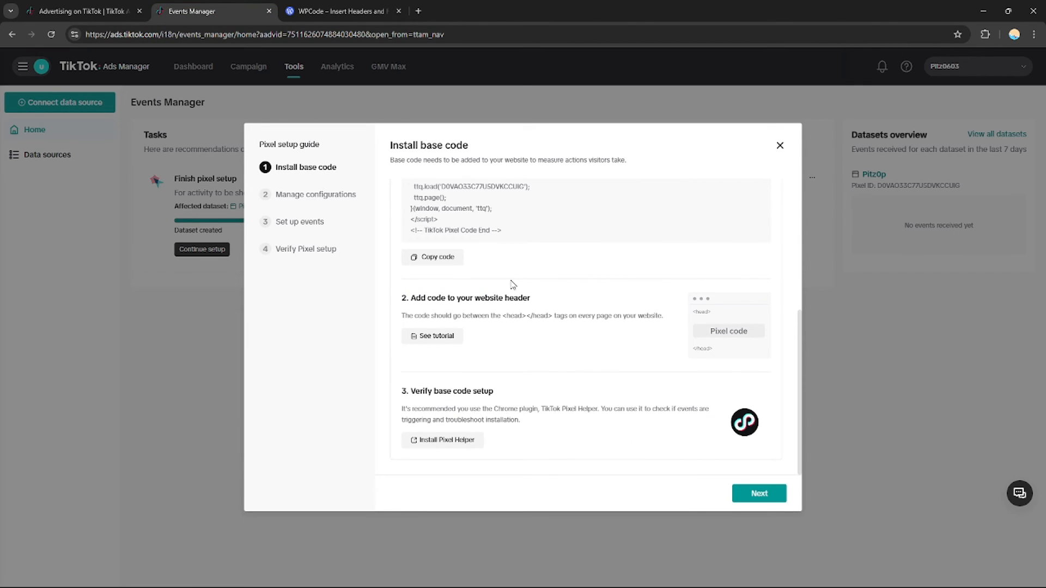
{"action": "left_click", "coordinate": [433, 336]}
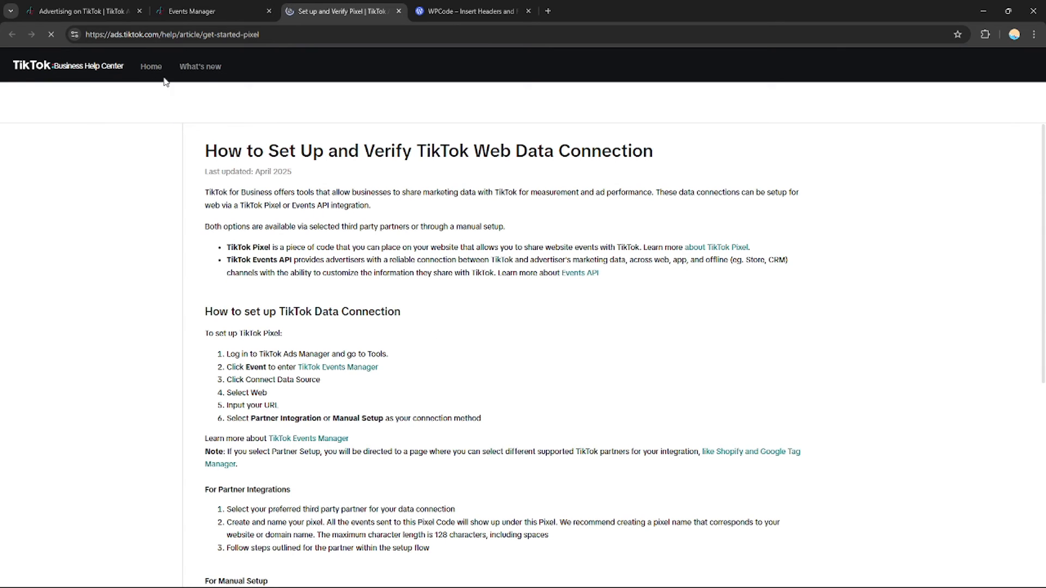
Review the help article's data connection, partner integration and manual setup instructions alongside the WPCode plugin page.
{"action": "scroll", "coordinate": [501, 354], "scroll_direction": "down", "scroll_amount": 4}
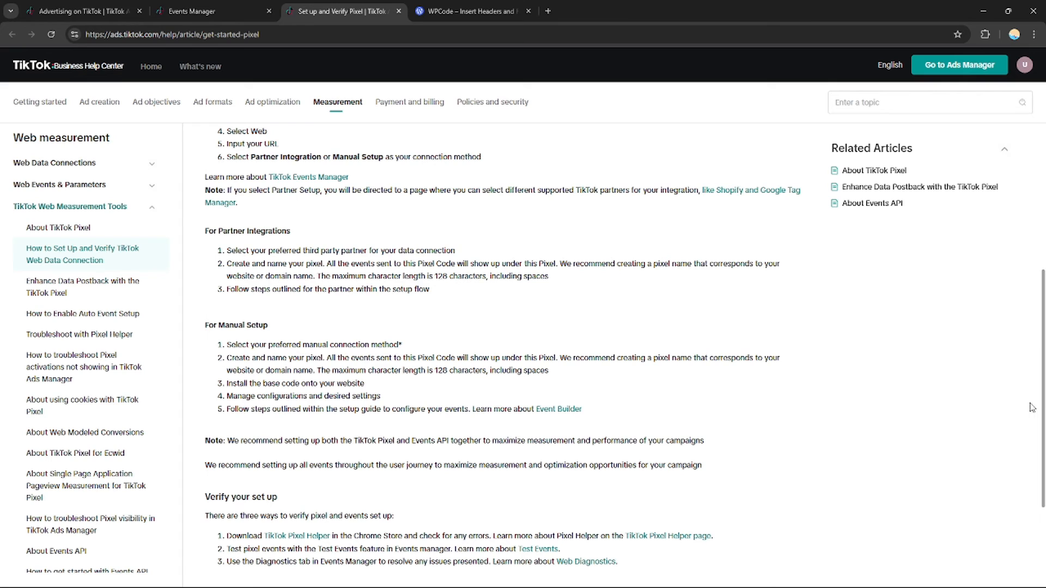
{"action": "left_click_drag", "start_coordinate": [1041, 304], "coordinate": [1042, 279]}
{"action": "scroll", "coordinate": [502, 354], "scroll_direction": "up", "scroll_amount": 2}
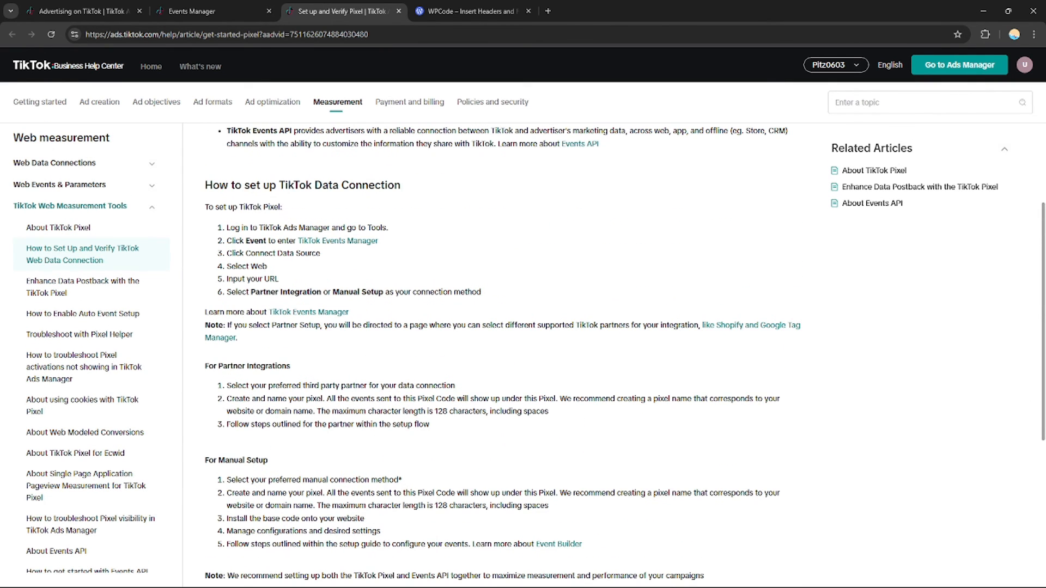
{"action": "scroll", "coordinate": [502, 354], "scroll_direction": "up", "scroll_amount": 1}
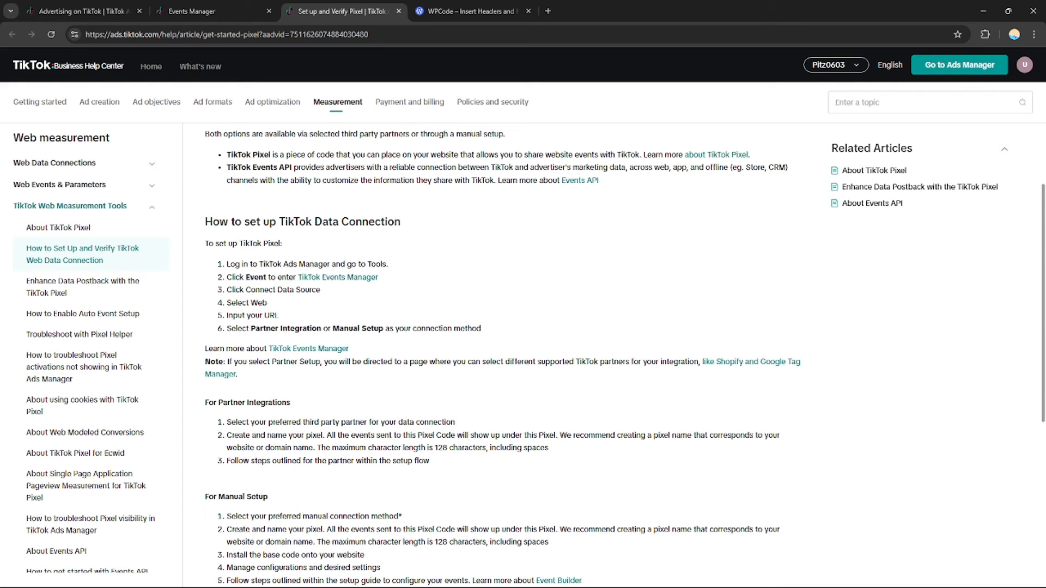
{"action": "scroll", "coordinate": [502, 354], "scroll_direction": "down", "scroll_amount": 1}
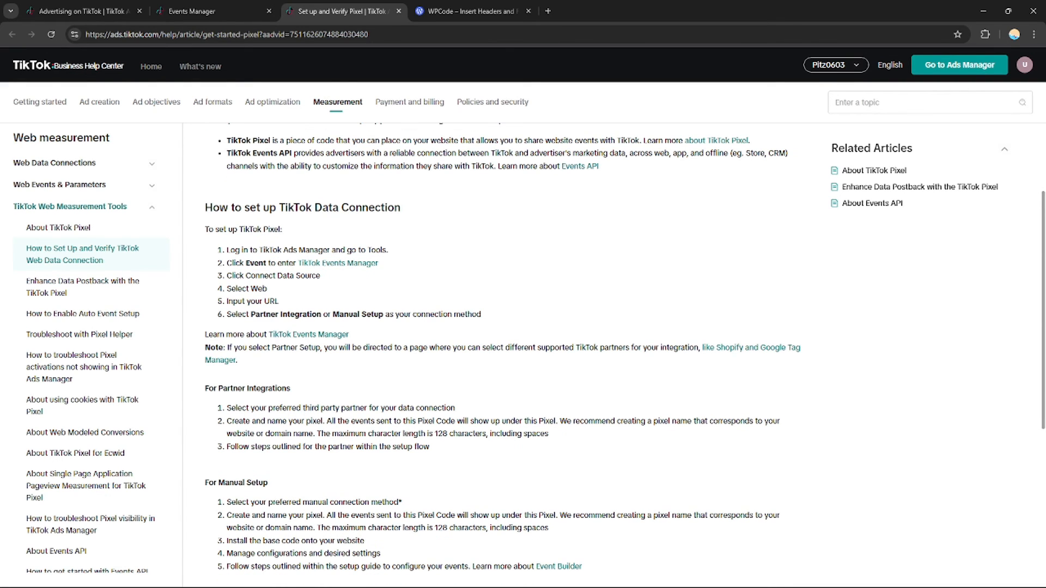
{"action": "scroll", "coordinate": [502, 354], "scroll_direction": "up", "scroll_amount": 1}
{"action": "left_click", "coordinate": [432, 7]}
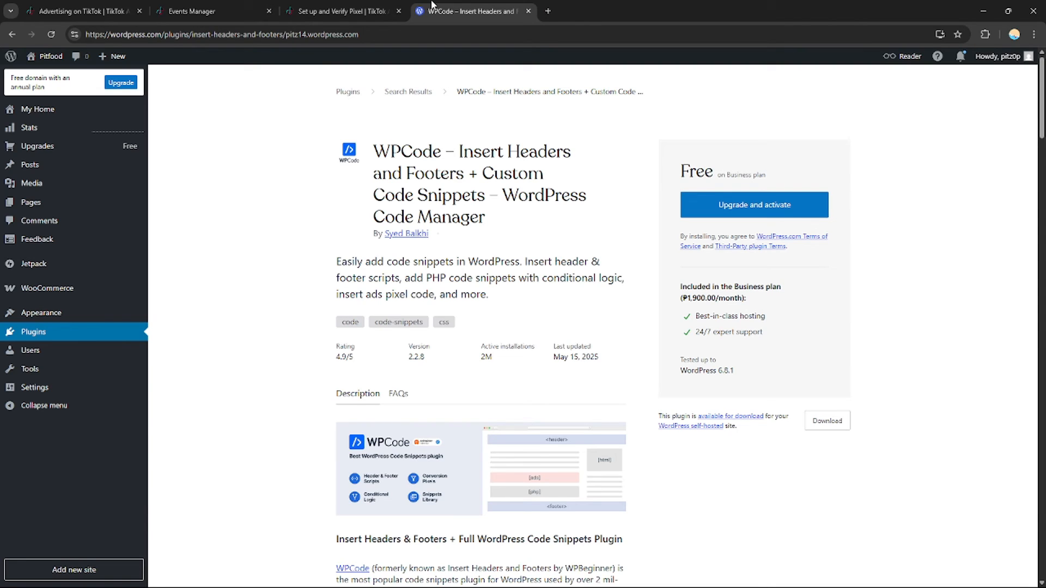
{"action": "left_click", "coordinate": [391, 6]}
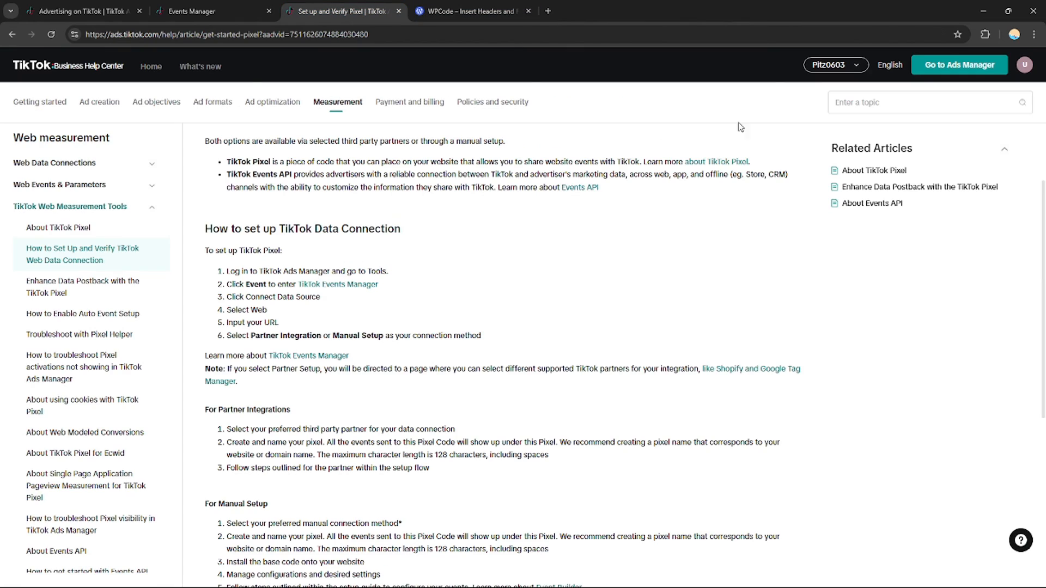
{"action": "left_click", "coordinate": [479, 6]}
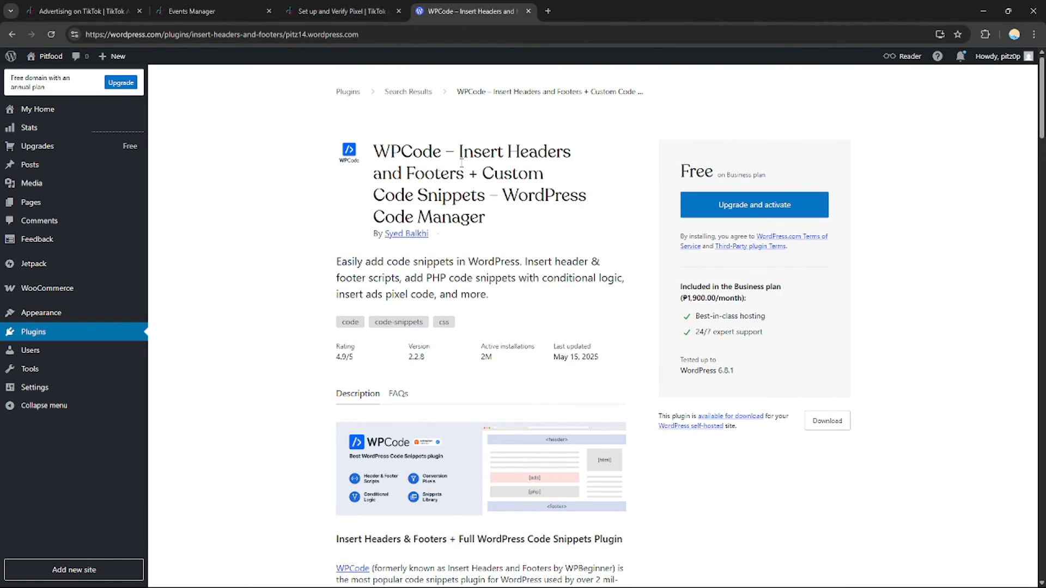
{"action": "left_click", "coordinate": [242, 8]}
{"action": "left_click", "coordinate": [342, 6]}
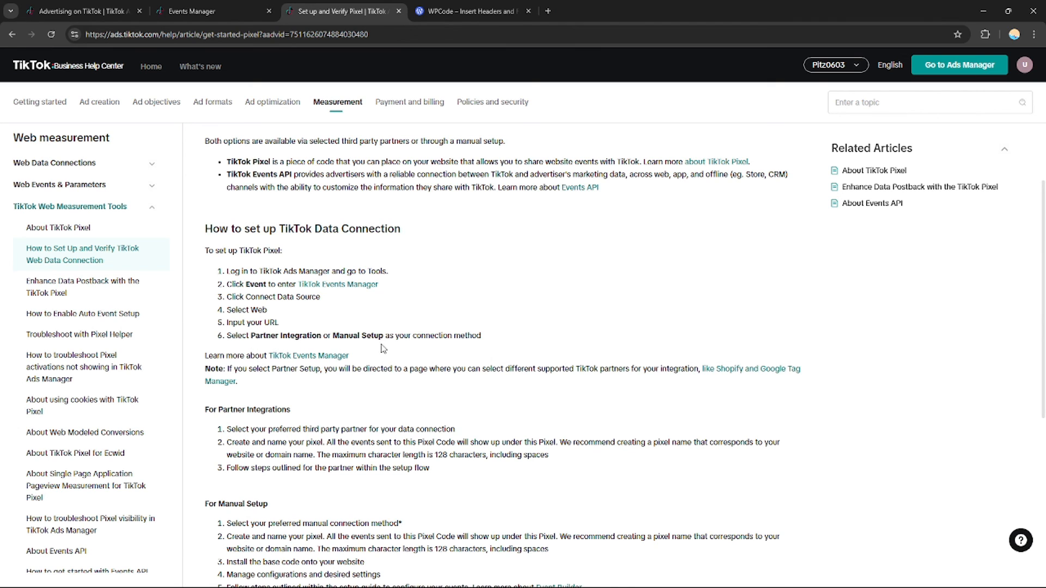
{"action": "scroll", "coordinate": [516, 358], "scroll_direction": "down", "scroll_amount": 3}
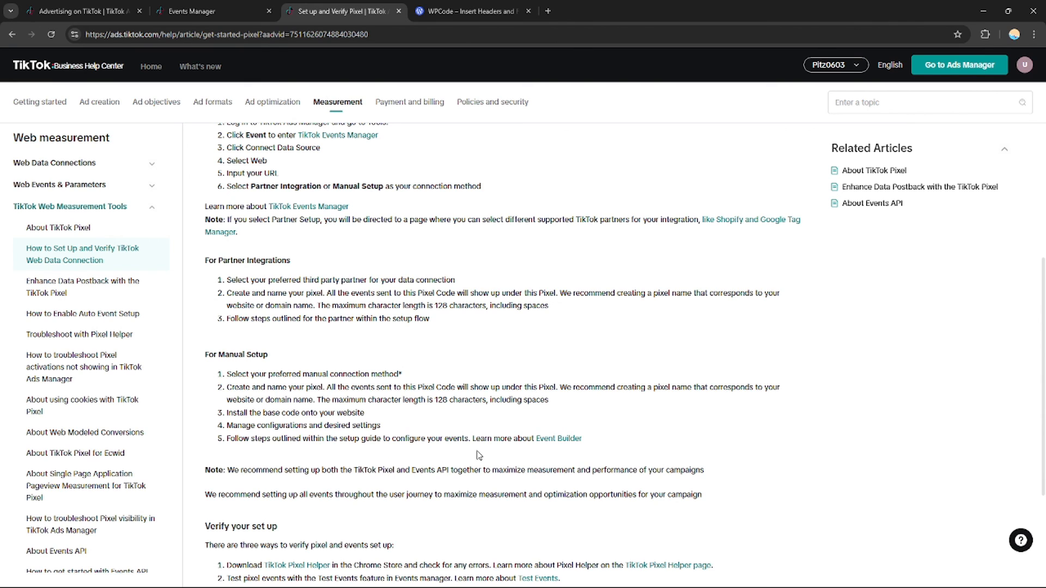
Close the base code installation guide in Events Manager and return to the Ads Manager dashboard.
{"action": "left_click", "coordinate": [211, 9]}
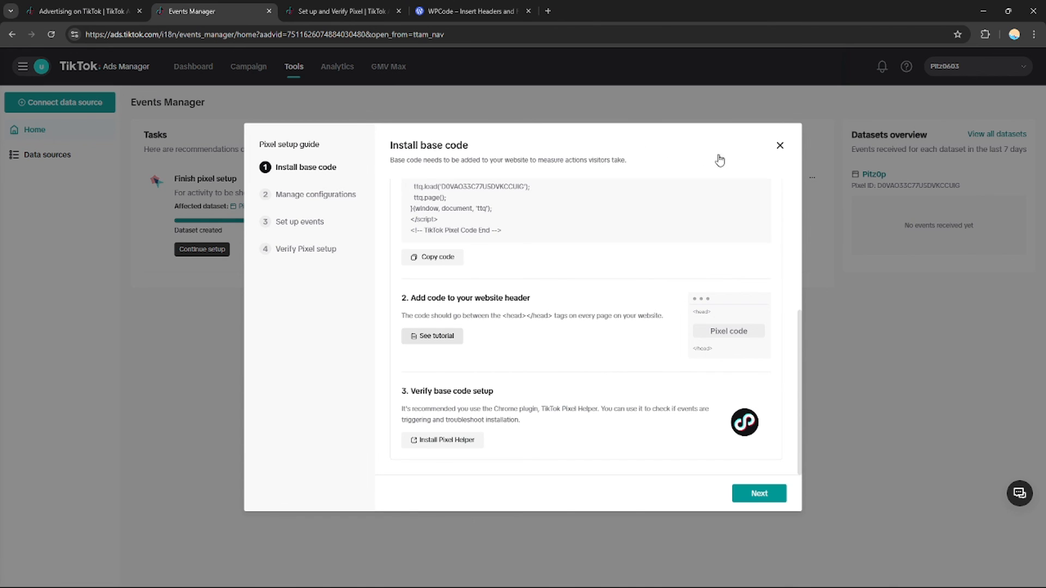
{"action": "left_click", "coordinate": [779, 147]}
{"action": "left_click", "coordinate": [604, 337]}
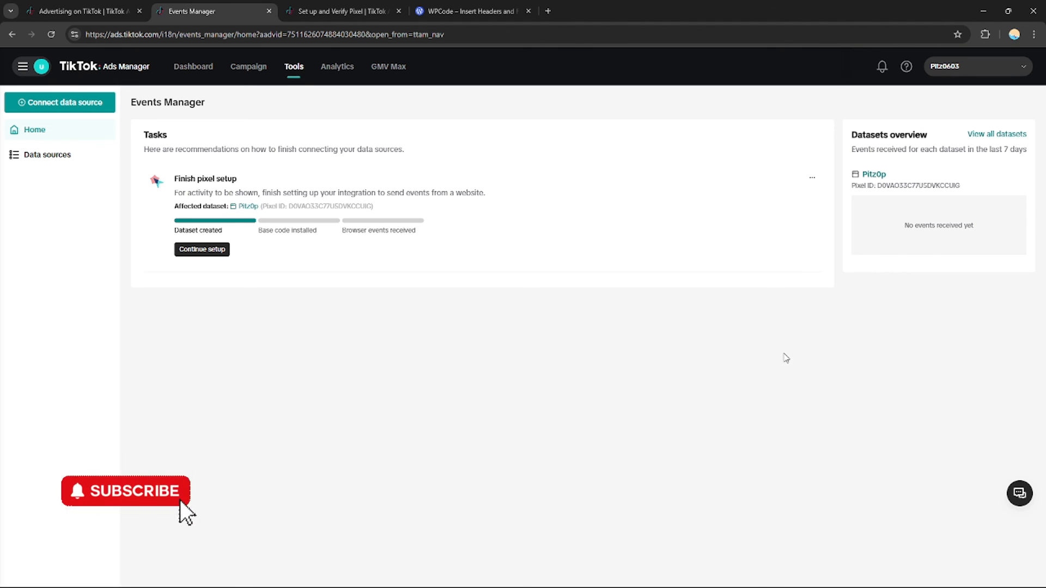
{"action": "left_click", "coordinate": [106, 6]}
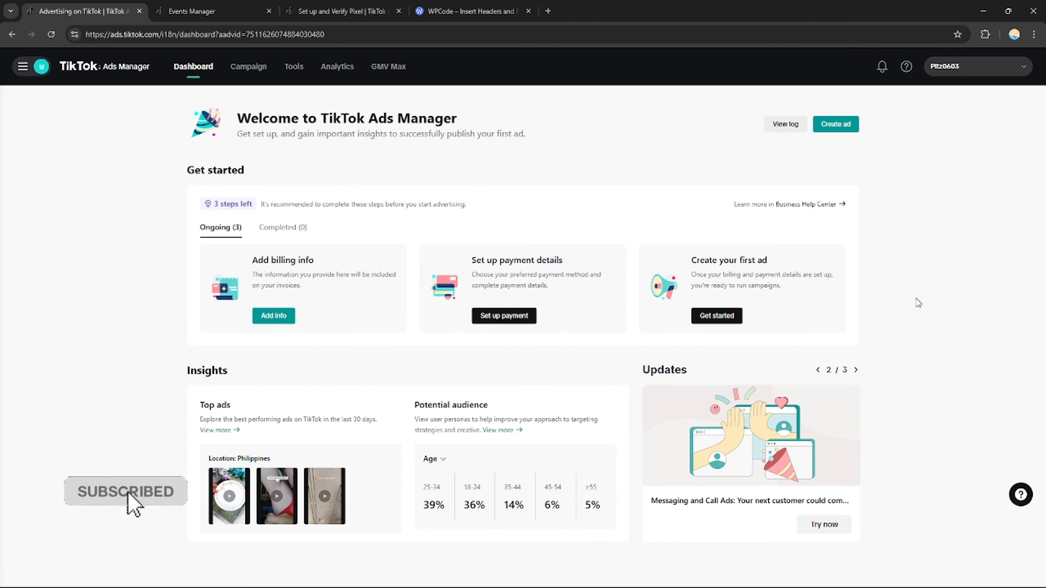